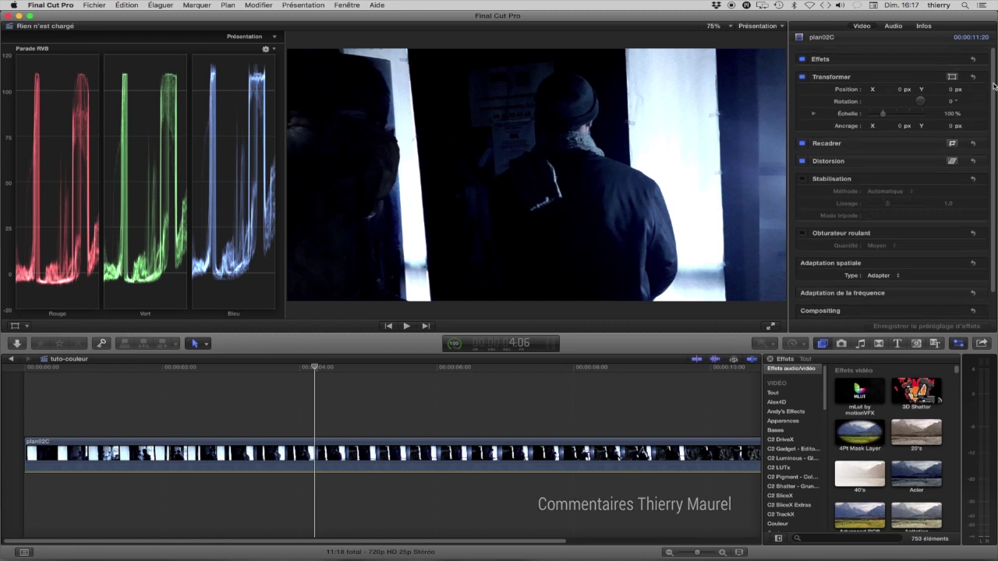
{"action": "left_click", "coordinate": [951, 101]}
{"action": "type", "text": "100"}
{"action": "key", "text": "Return"}
{"action": "left_click_drag", "start_coordinate": [948, 100], "coordinate": [952, 104]}
{"action": "type", "text": "0"}
{"action": "key", "text": "Return"}
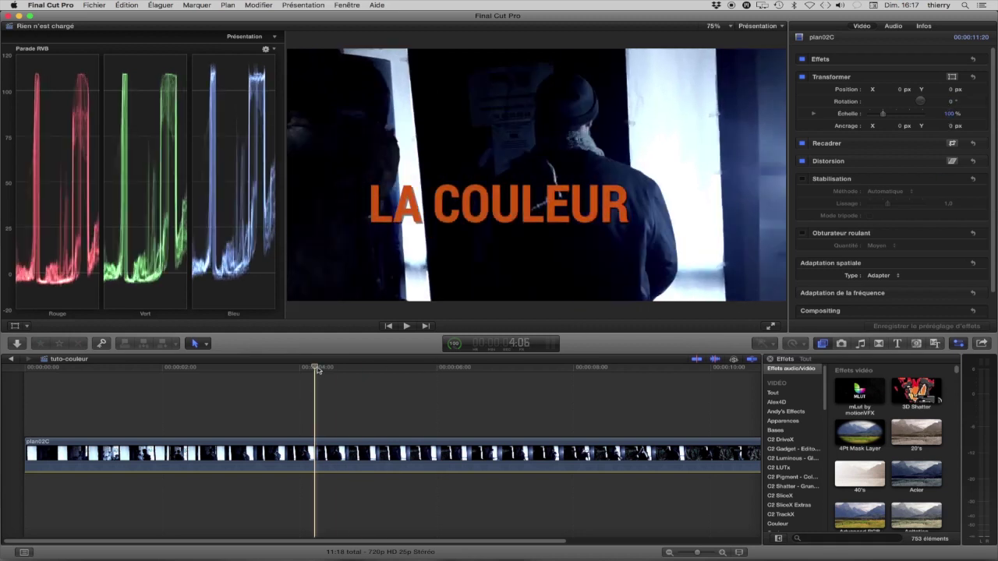
Review the opening of the plan02C clip, from its first frame to about 1:11, against the RGB parade.
{"action": "left_click_drag", "start_coordinate": [316, 370], "coordinate": [321, 370]}
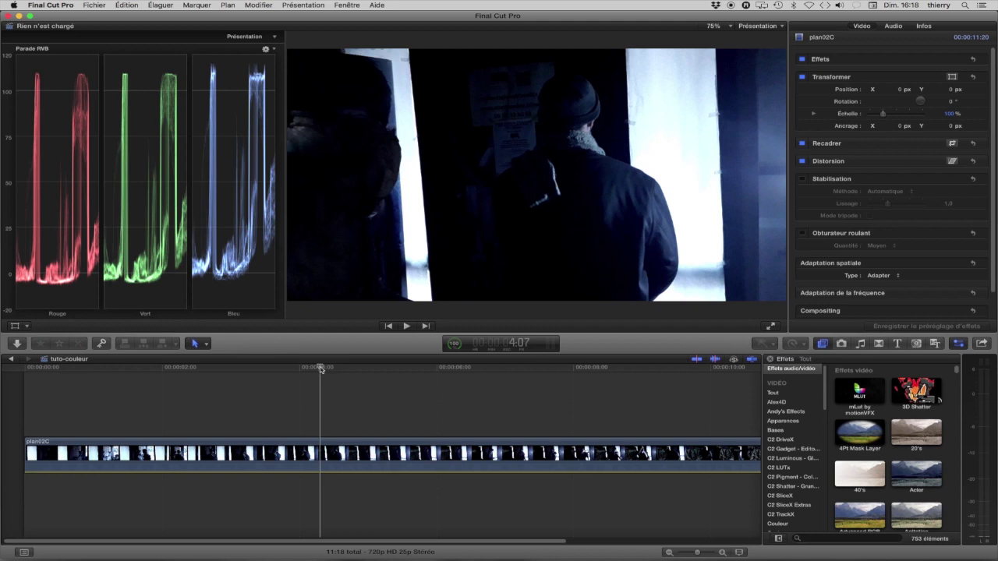
{"action": "left_click_drag", "start_coordinate": [320, 368], "coordinate": [26, 368]}
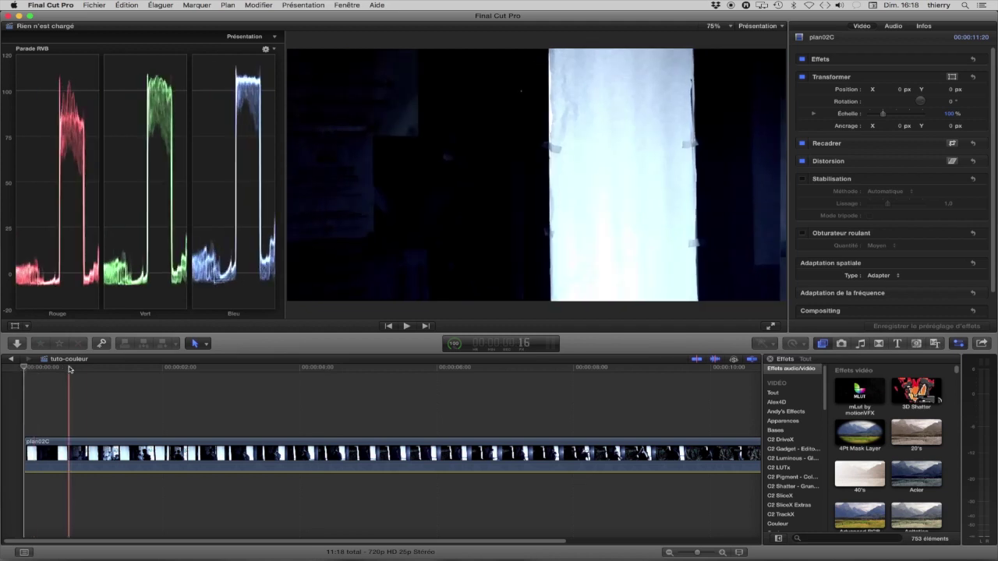
{"action": "key", "text": "space"}
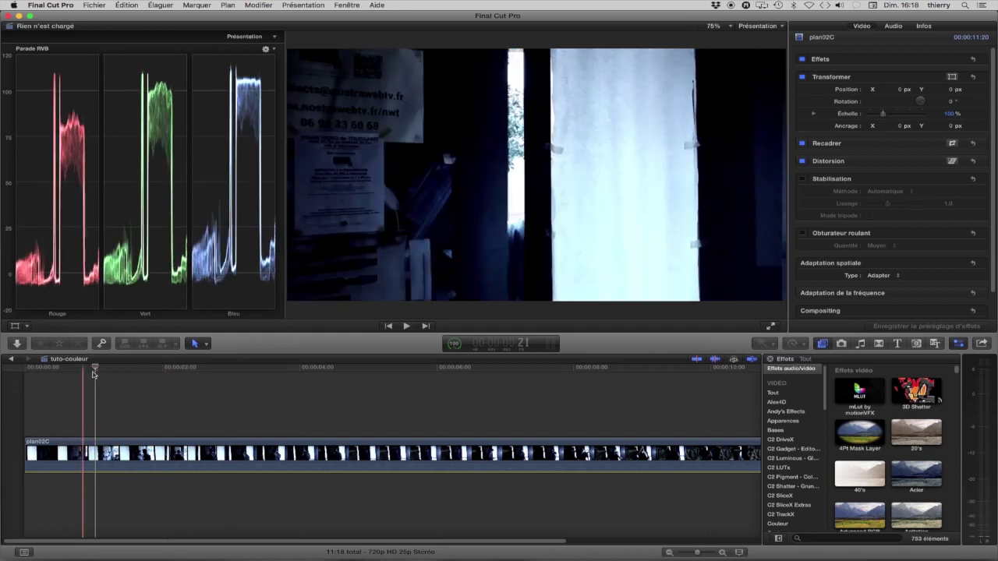
{"action": "left_click", "coordinate": [42, 380]}
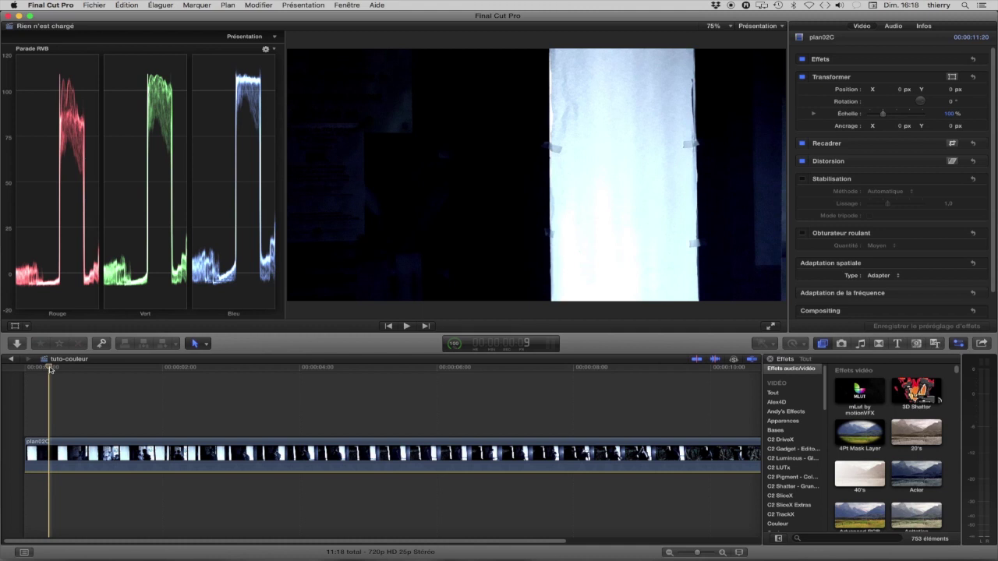
{"action": "left_click_drag", "start_coordinate": [50, 369], "coordinate": [126, 376]}
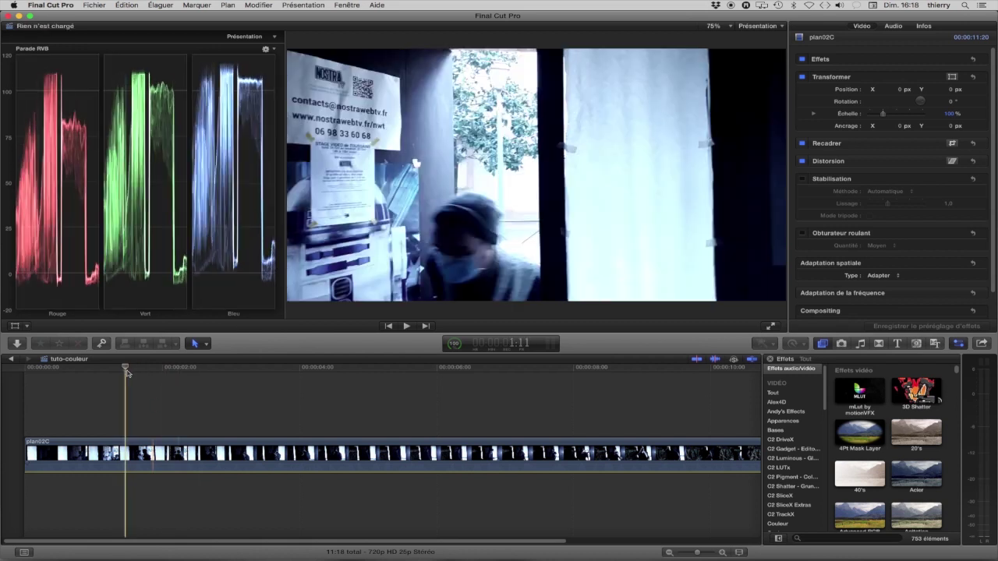
{"action": "left_click_drag", "start_coordinate": [126, 369], "coordinate": [91, 379]}
{"action": "key", "text": "shift+z"}
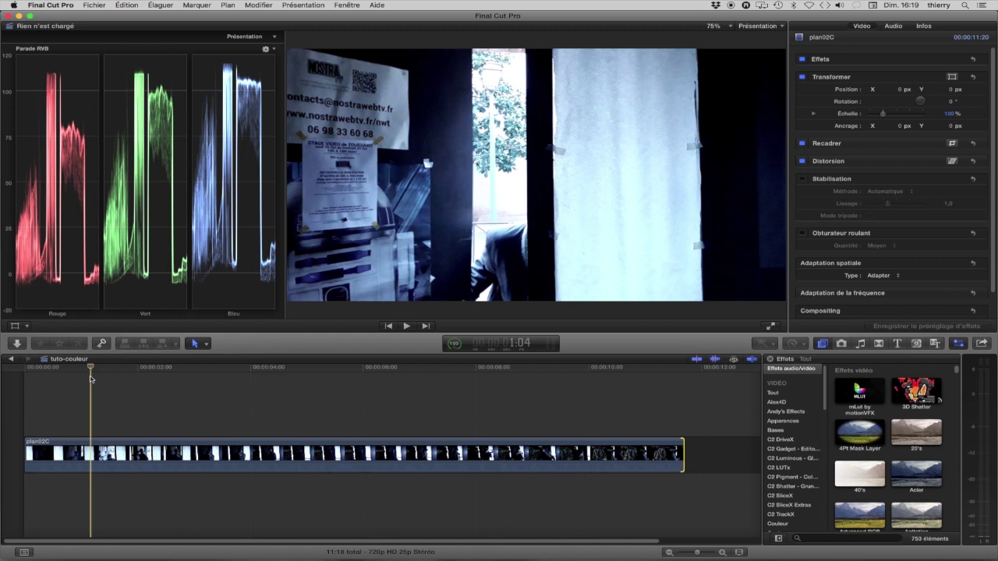
Position the playhead at 5:08 and examine that frame's levels and the available display options in the RGB parade scope.
{"action": "left_click", "coordinate": [324, 366]}
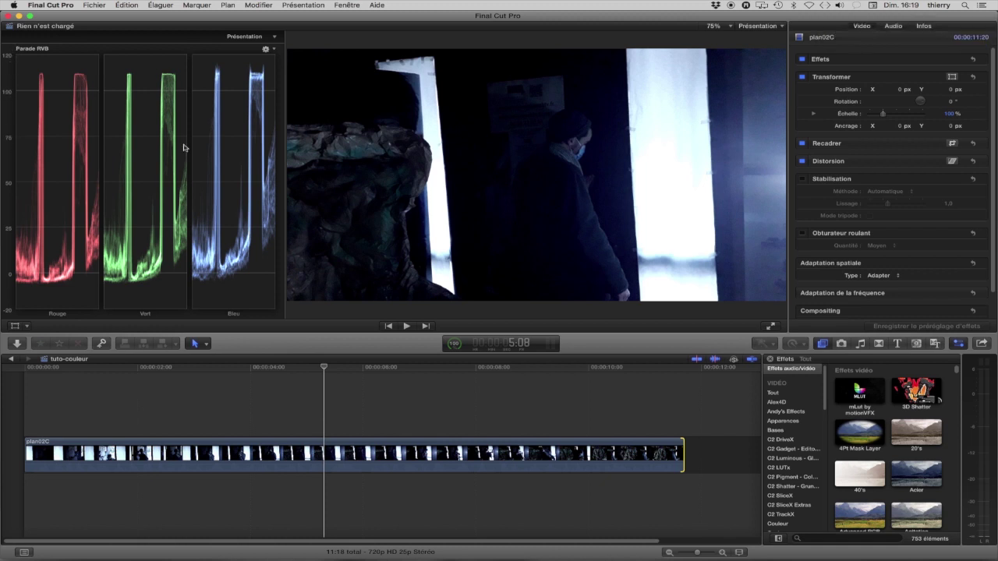
{"action": "mouse_move", "coordinate": [858, 41]}
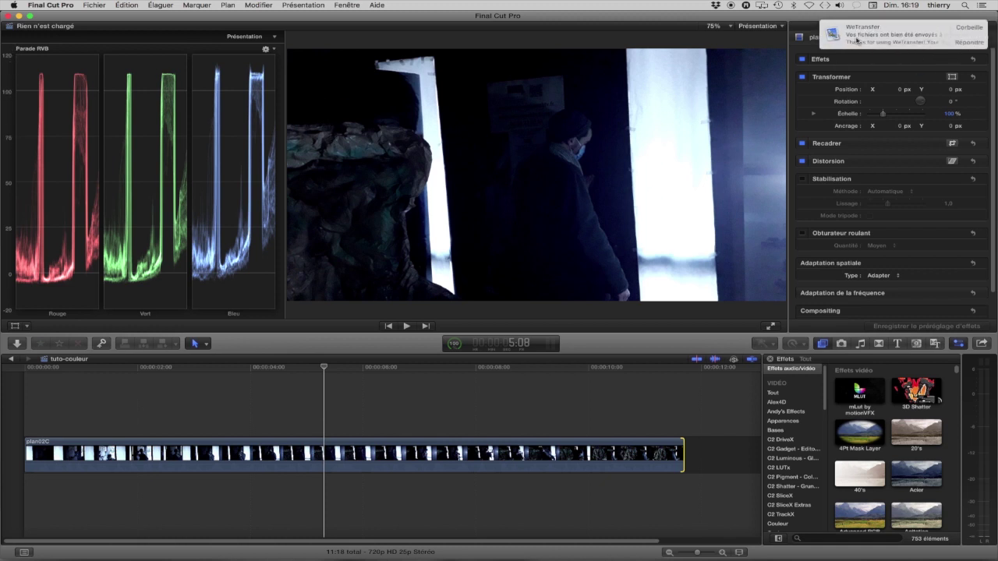
{"action": "key", "text": "bracketright"}
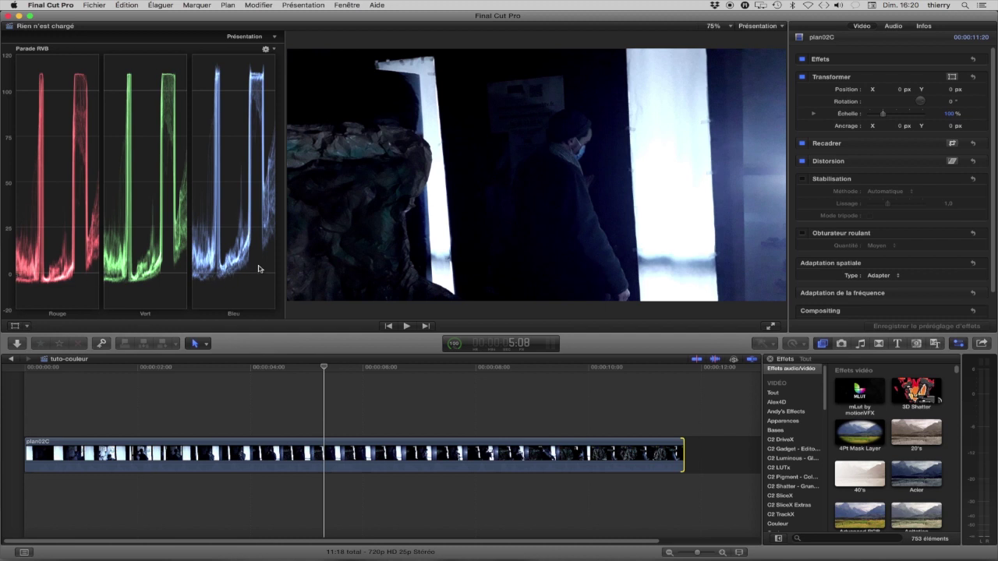
{"action": "left_click", "coordinate": [273, 49]}
{"action": "left_click", "coordinate": [274, 49]}
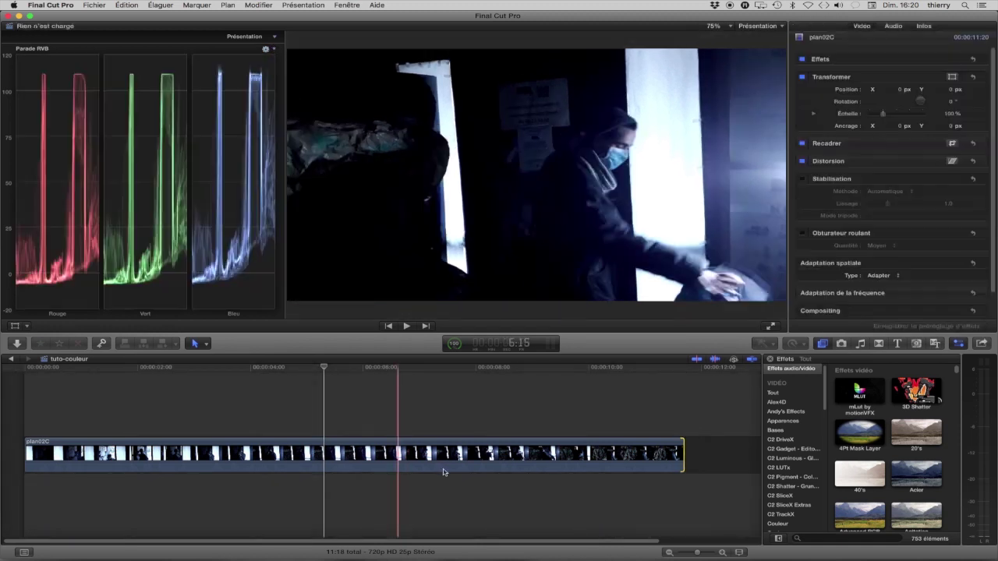
Add a colour correction to the plan02C clip and set its global saturation to -87%.
{"action": "left_click", "coordinate": [441, 461]}
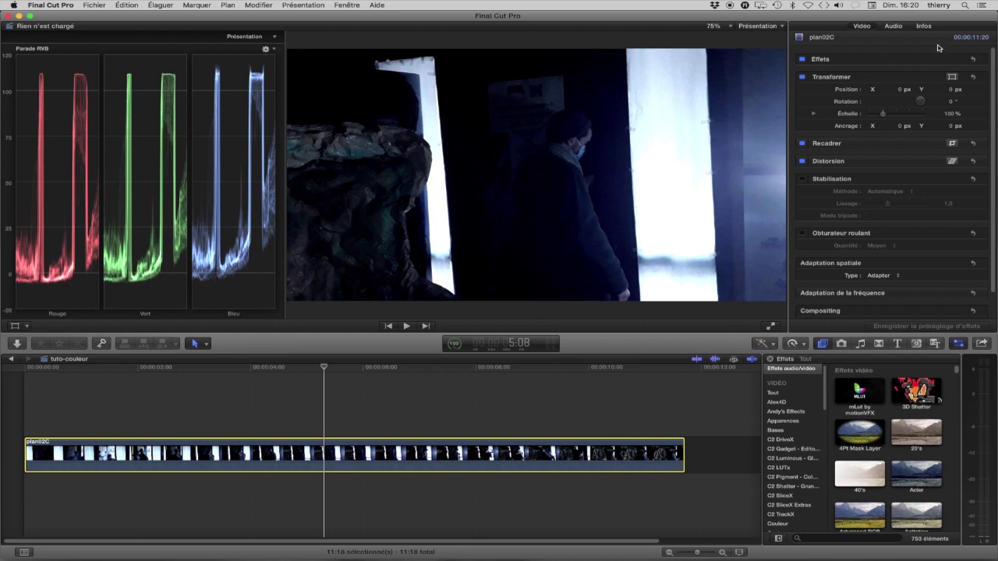
{"action": "key", "text": "super+6"}
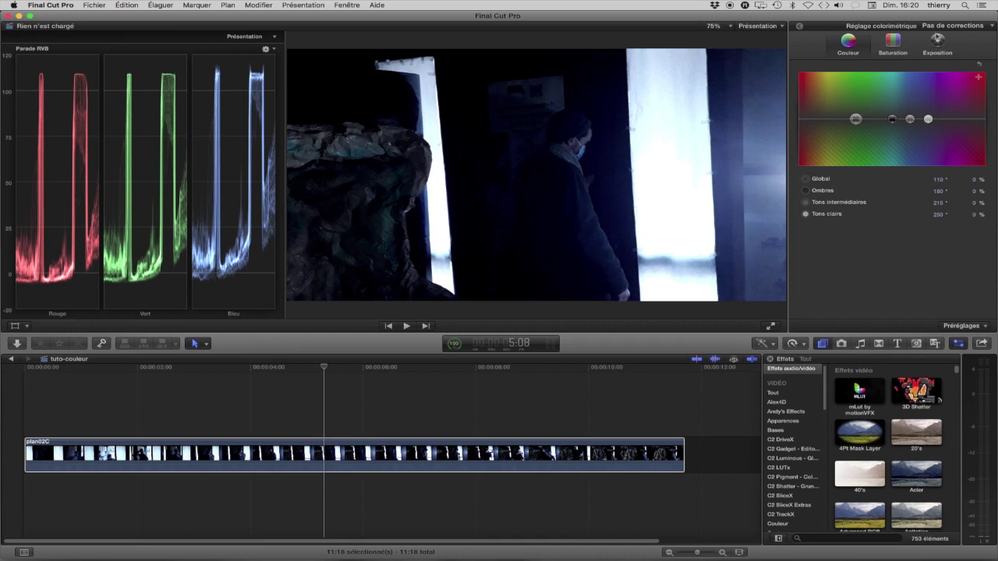
{"action": "left_click", "coordinate": [893, 43]}
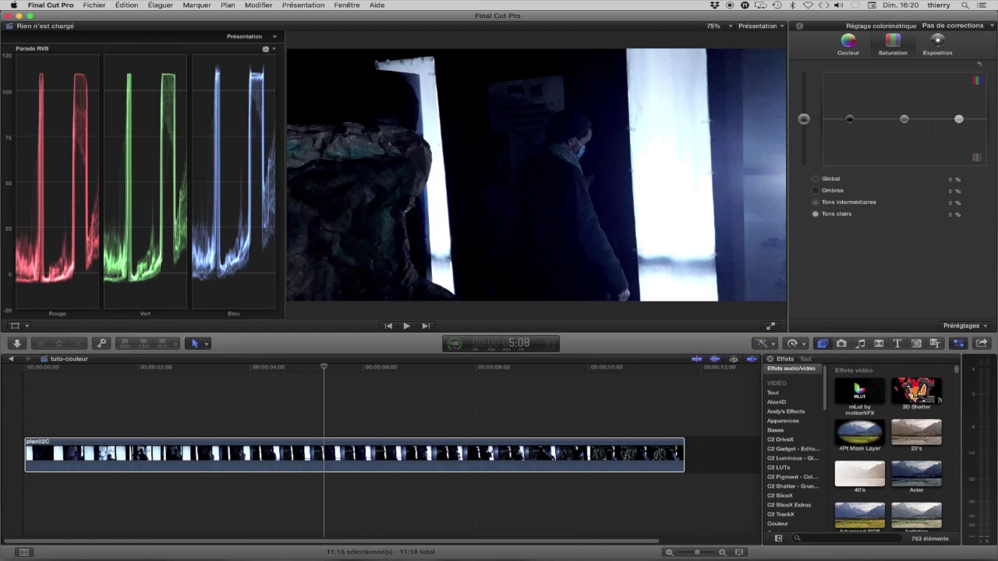
{"action": "left_click_drag", "start_coordinate": [804, 118], "coordinate": [806, 35]}
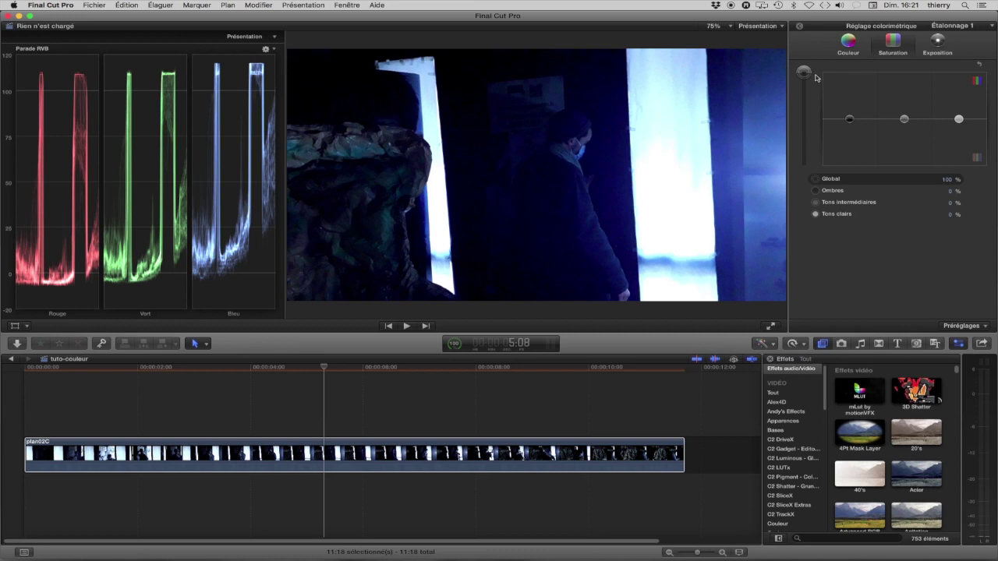
{"action": "left_click", "coordinate": [804, 160]}
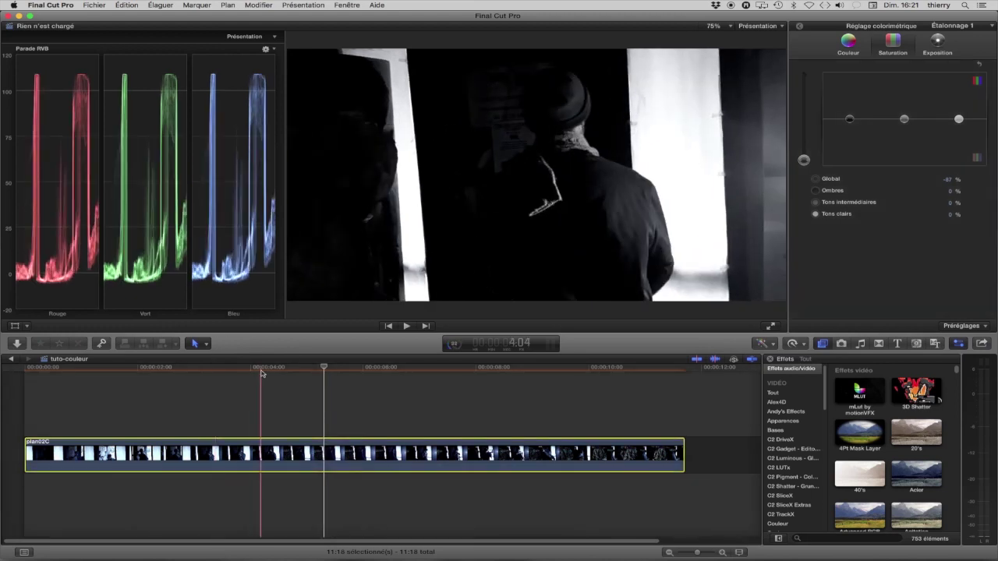
Review the start of the desaturated clip and place the playhead at frame 4.
{"action": "left_click", "coordinate": [199, 455]}
{"action": "left_click_drag", "start_coordinate": [167, 371], "coordinate": [47, 375]}
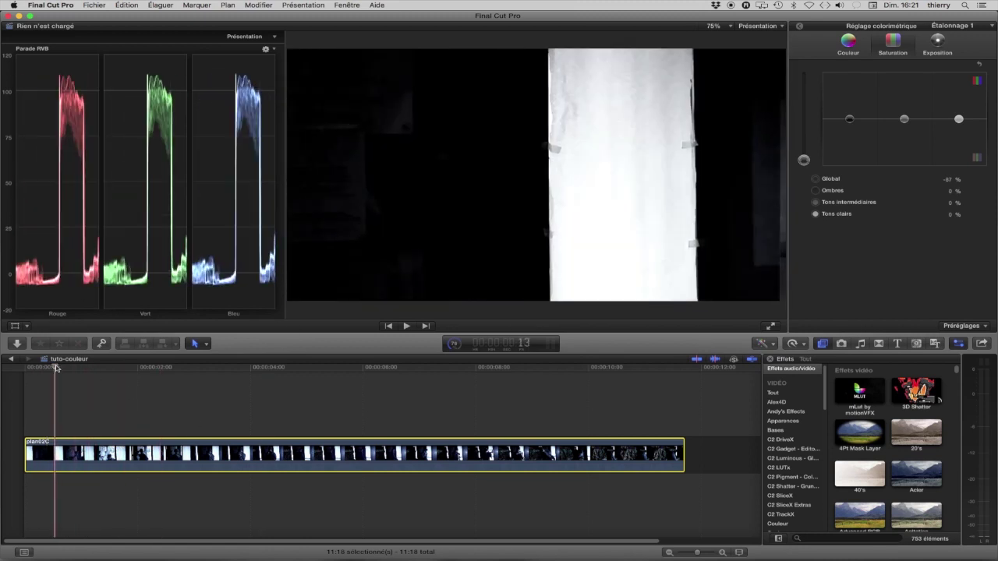
{"action": "left_click", "coordinate": [101, 367]}
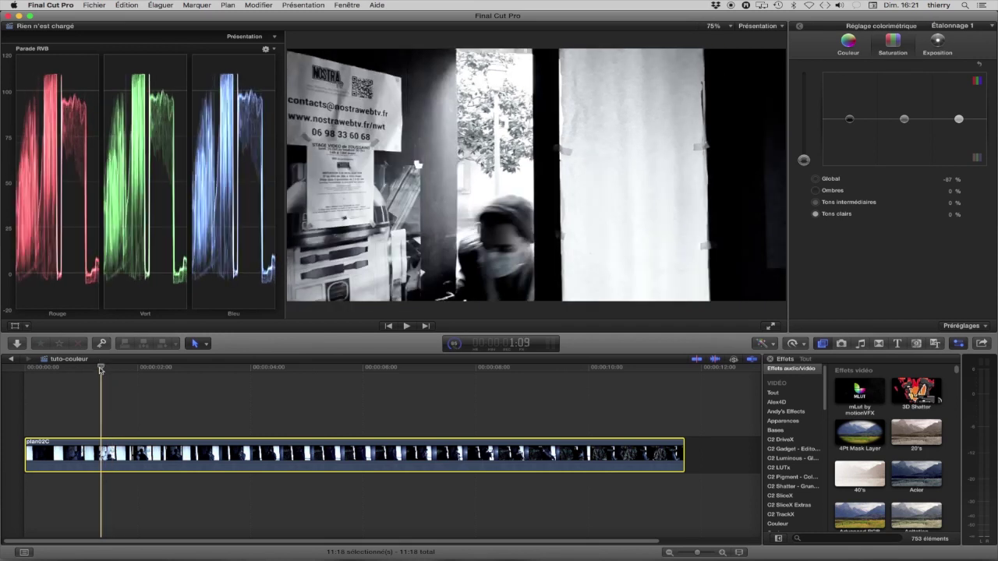
{"action": "left_click_drag", "start_coordinate": [100, 370], "coordinate": [34, 370]}
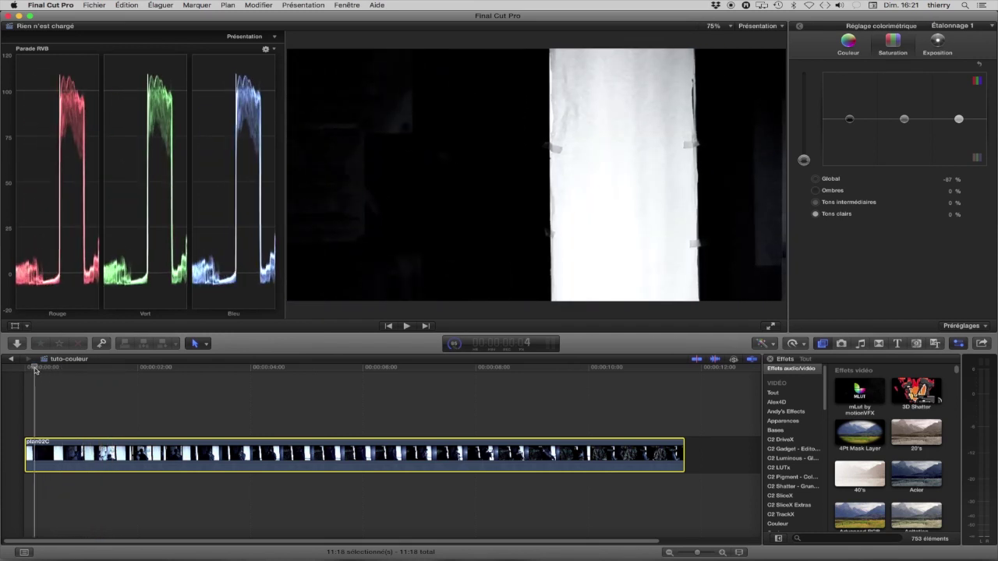
Switch the waveform scope from the RGB parade to the Luminance channel.
{"action": "left_click", "coordinate": [274, 49]}
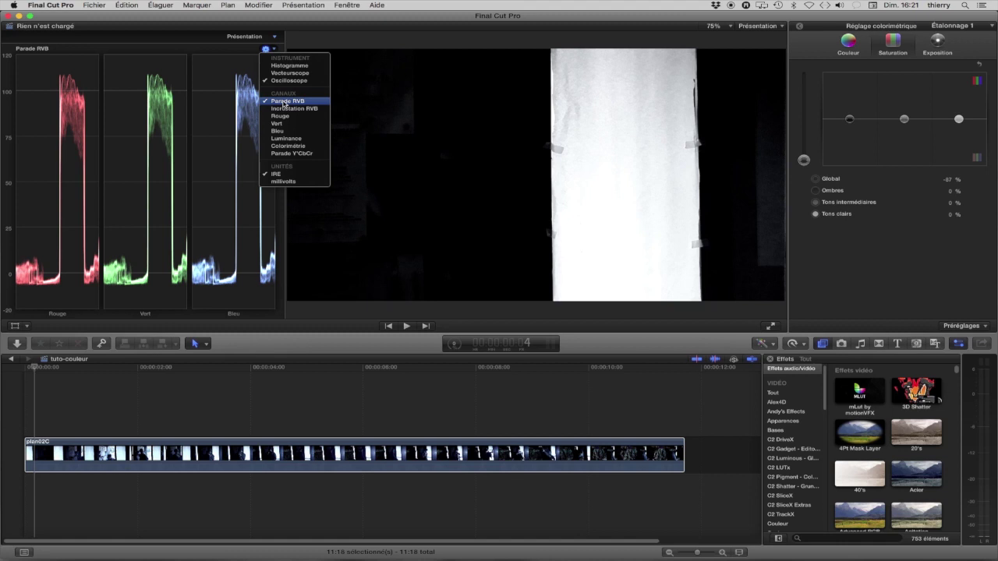
{"action": "left_click", "coordinate": [62, 105]}
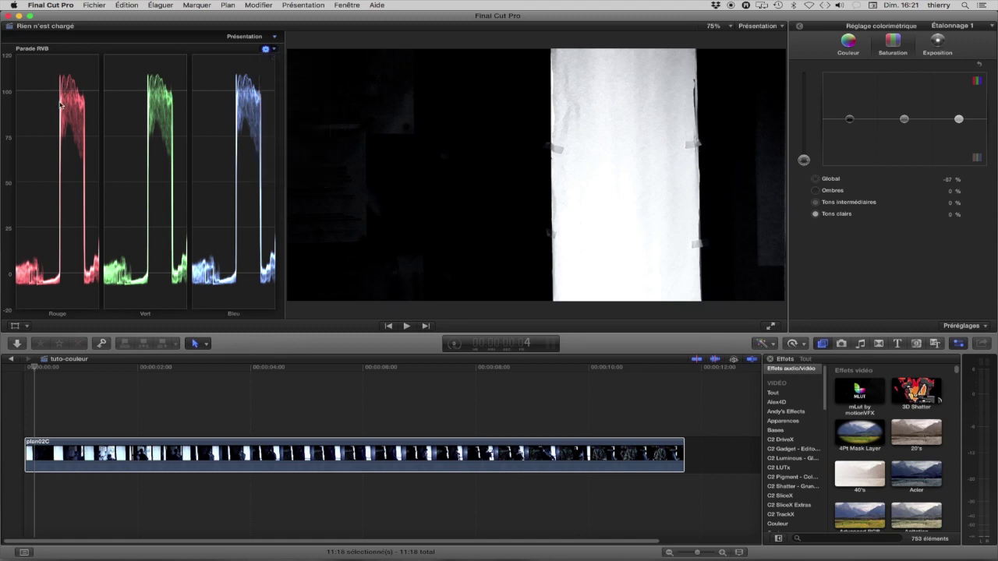
{"action": "left_click", "coordinate": [274, 50]}
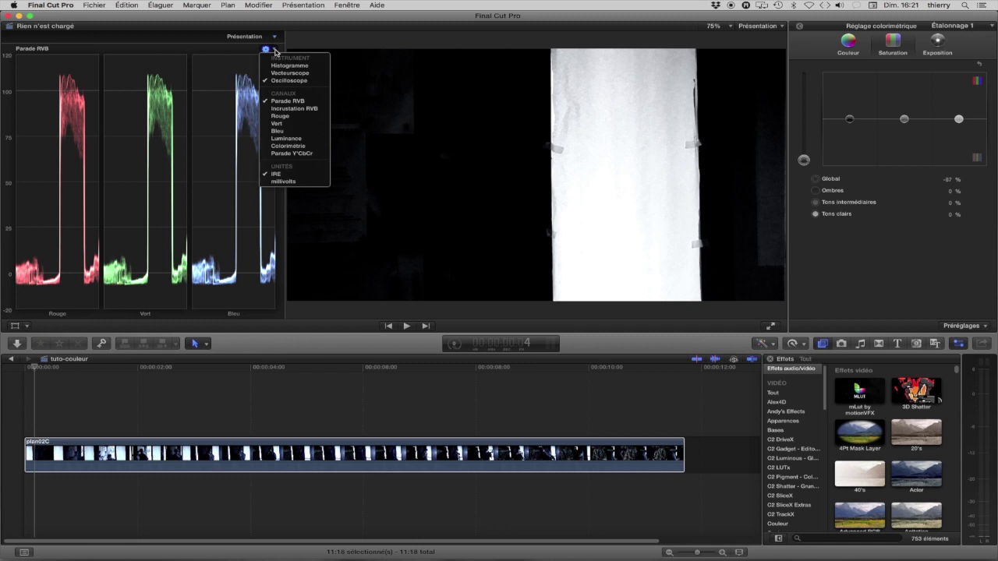
{"action": "left_click", "coordinate": [291, 140]}
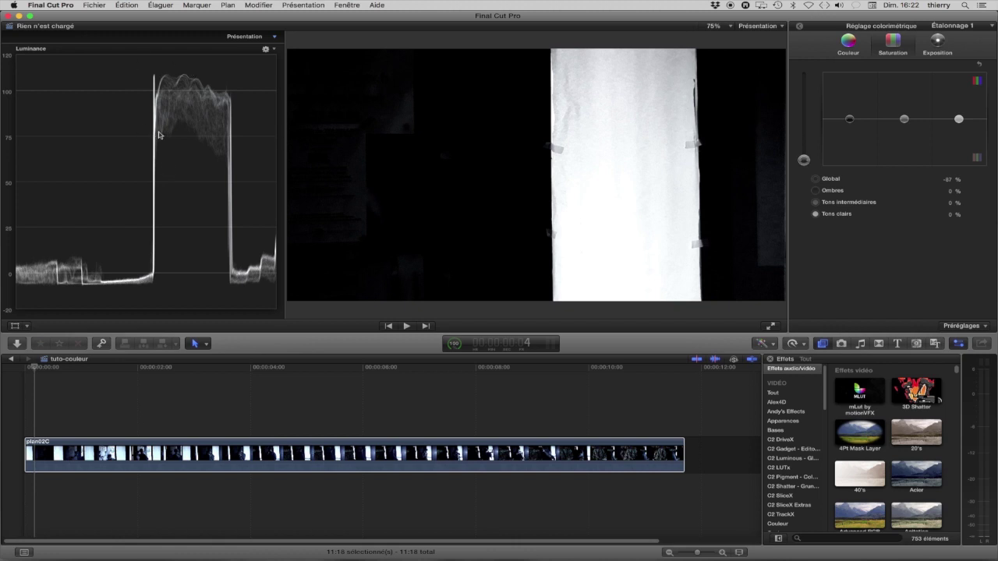
In the clip's exposure correction, set the shadows to 8% and the highlights to -22%.
{"action": "left_click", "coordinate": [850, 119]}
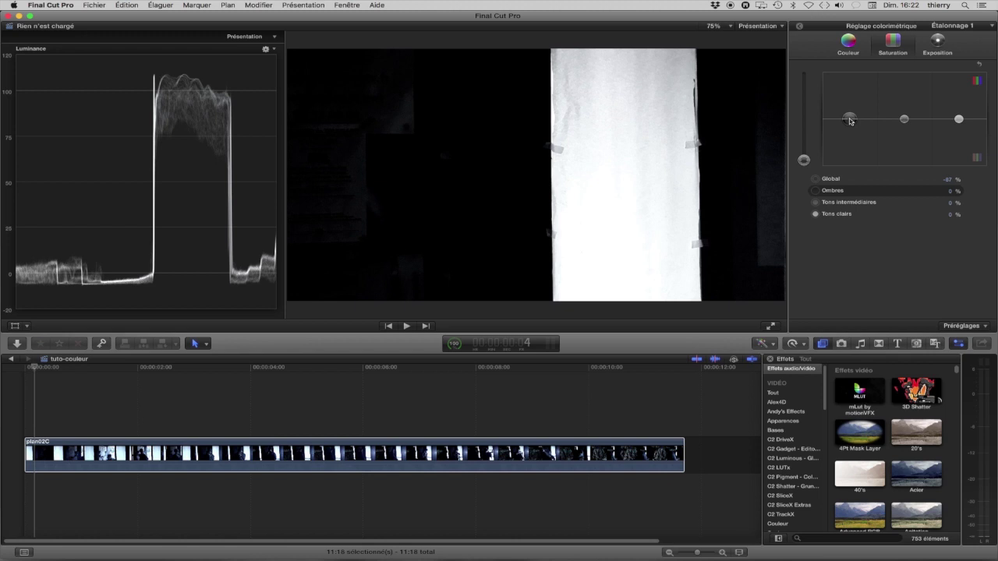
{"action": "left_click_drag", "start_coordinate": [851, 121], "coordinate": [850, 120]}
{"action": "key", "text": "ctrl+super+e"}
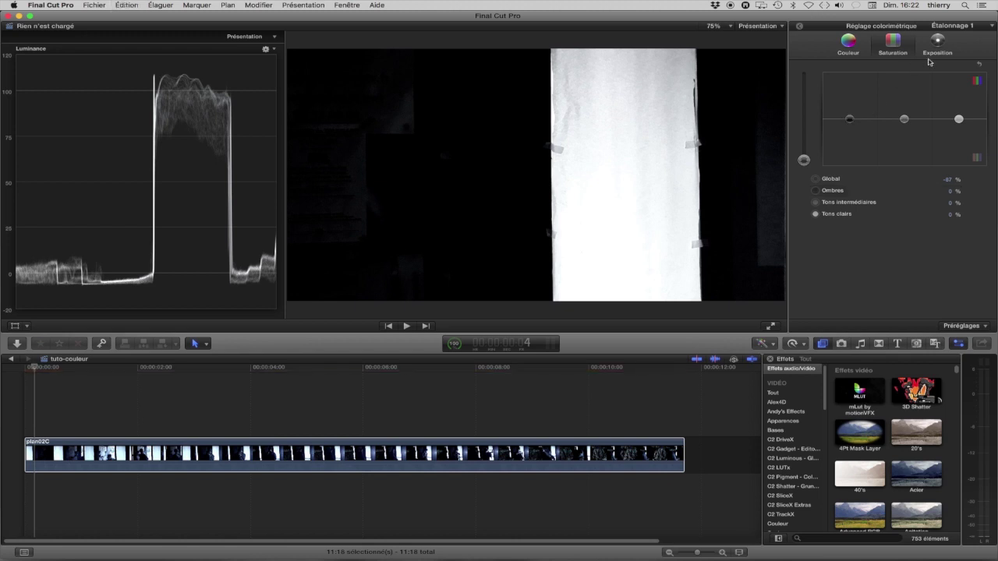
{"action": "left_click", "coordinate": [850, 121]}
{"action": "mouse_move", "coordinate": [850, 121]}
{"action": "left_mouse_down"}
{"action": "mouse_move", "coordinate": [856, 178]}
{"action": "mouse_move", "coordinate": [857, 120]}
{"action": "left_mouse_up"}
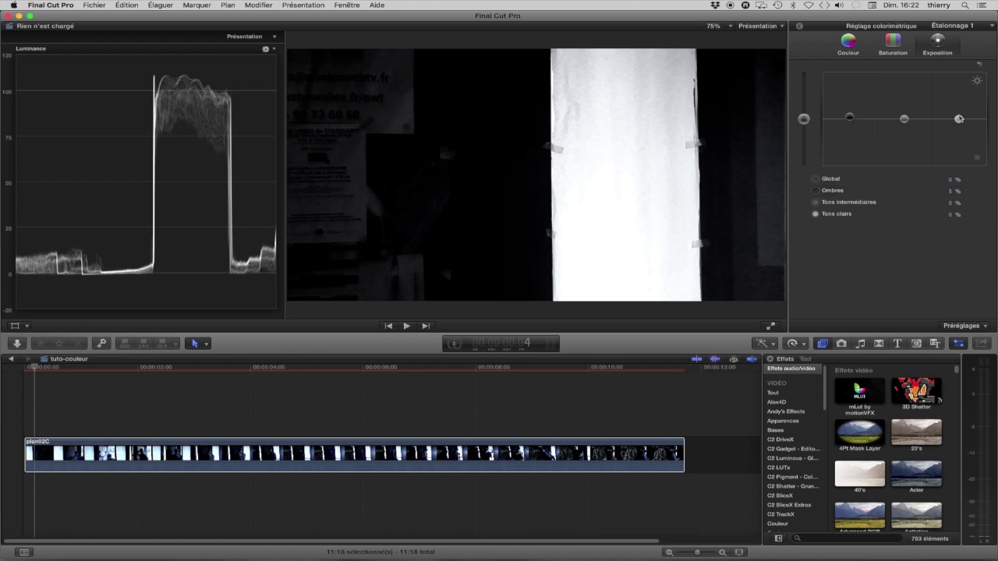
{"action": "left_click_drag", "start_coordinate": [959, 119], "coordinate": [959, 128]}
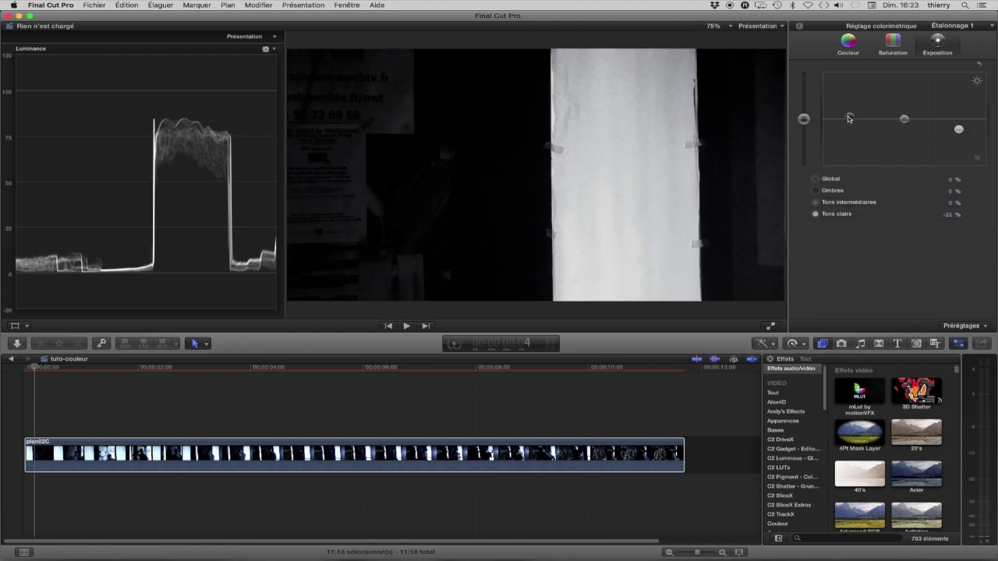
{"action": "left_click_drag", "start_coordinate": [849, 118], "coordinate": [850, 116]}
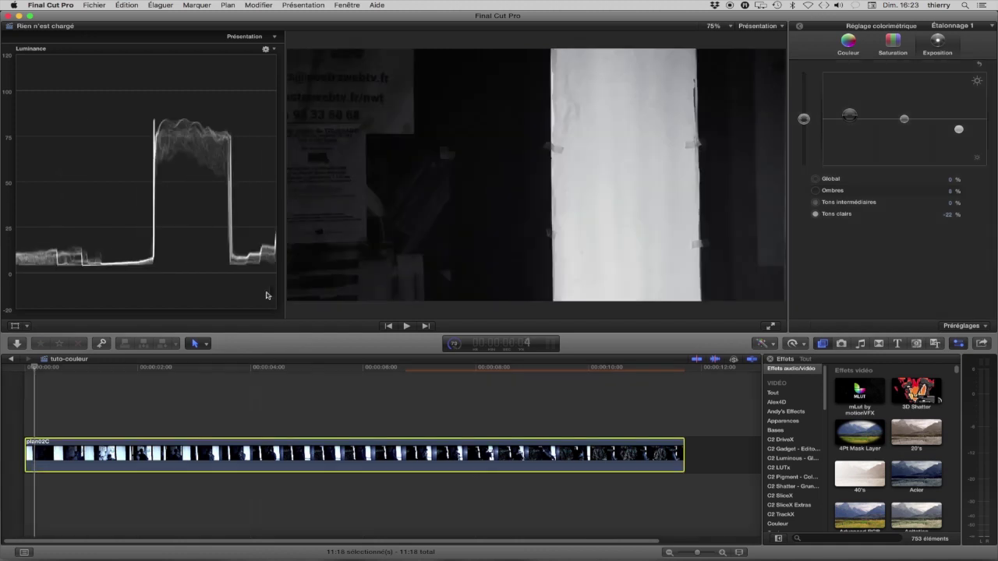
Narrow the scope area, enlarge the viewer area, and make the image fit the viewer.
{"action": "left_click_drag", "start_coordinate": [284, 303], "coordinate": [180, 303]}
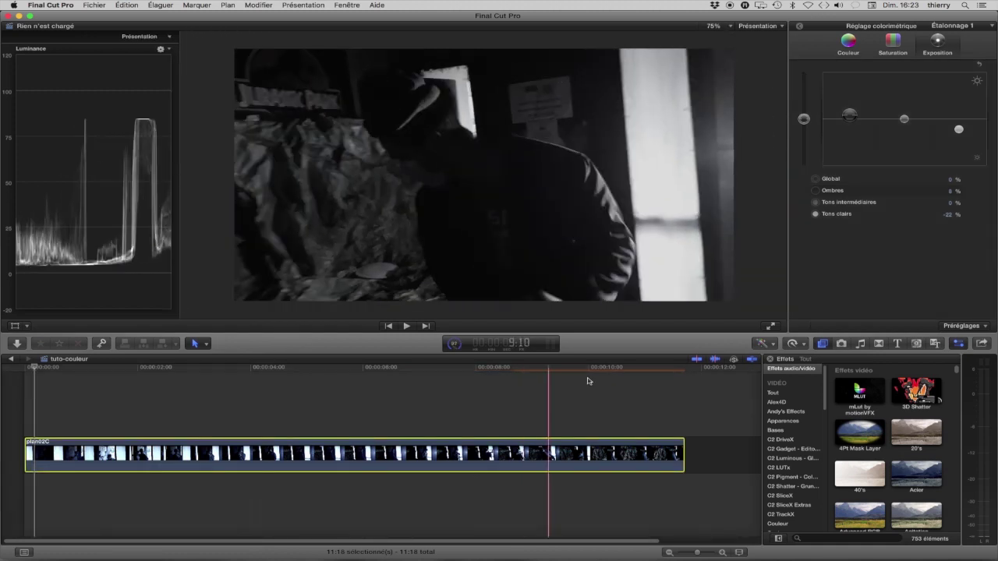
{"action": "left_click_drag", "start_coordinate": [584, 332], "coordinate": [585, 421]}
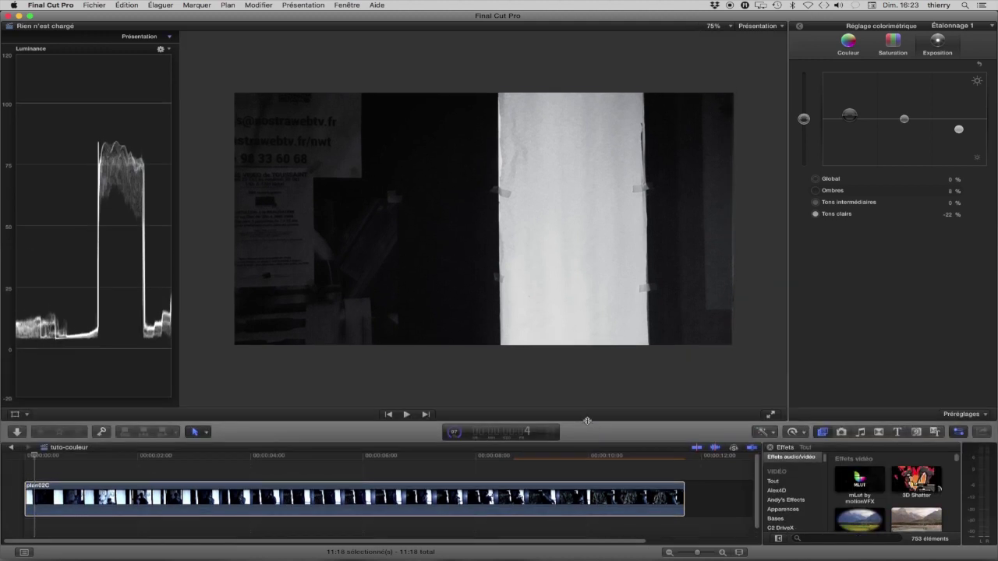
{"action": "left_click", "coordinate": [729, 26]}
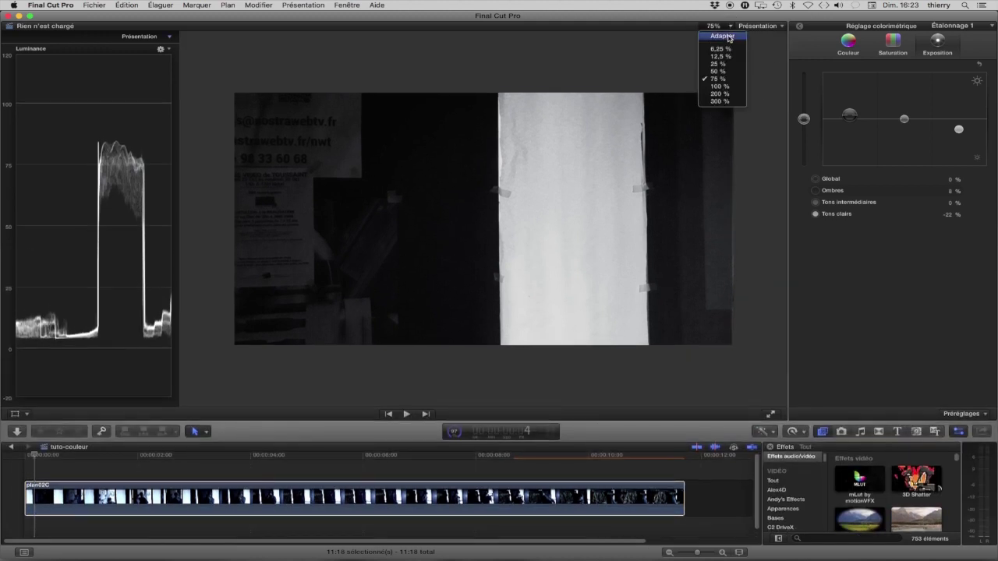
{"action": "left_click", "coordinate": [729, 37]}
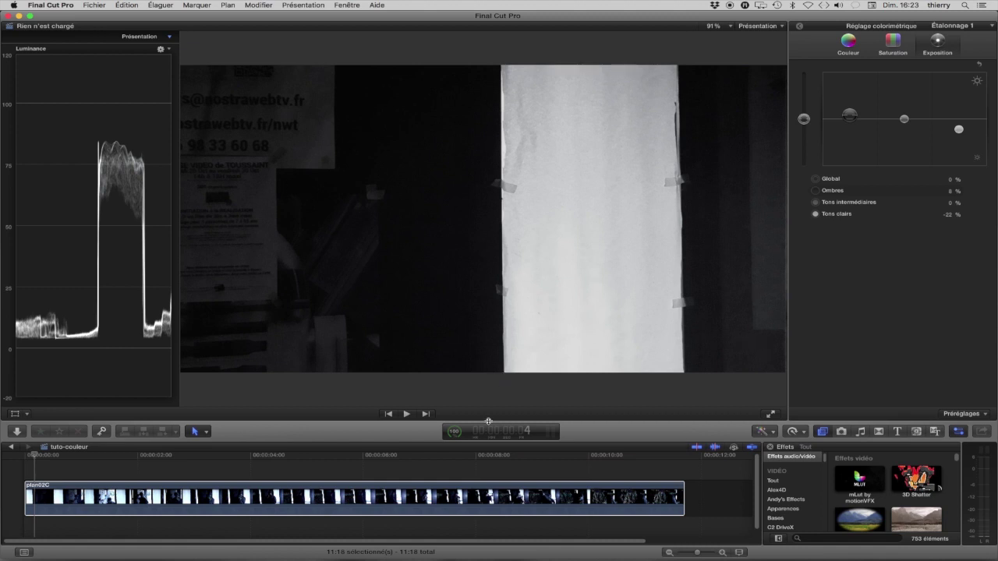
{"action": "left_click_drag", "start_coordinate": [487, 420], "coordinate": [489, 358]}
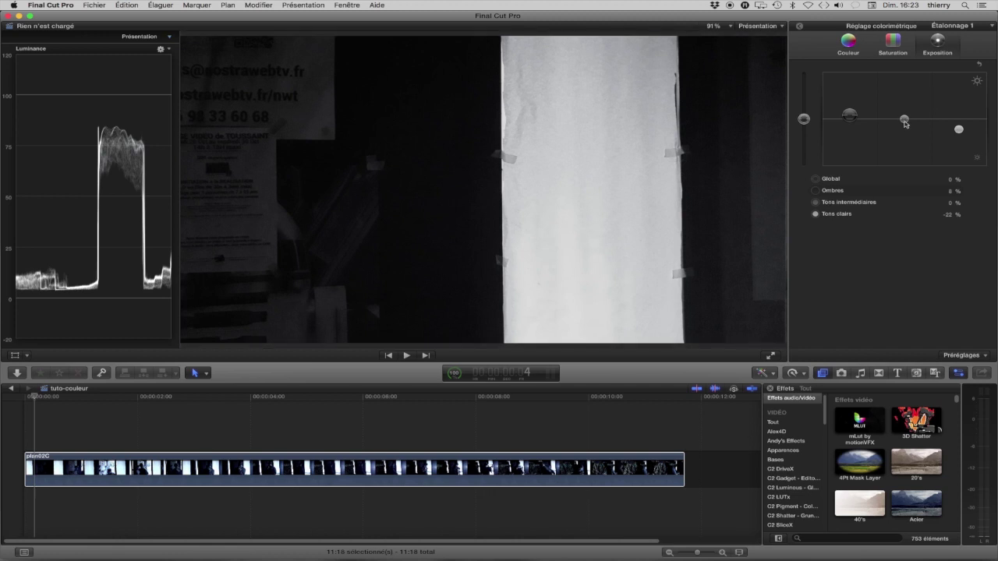
Set the midtones exposure to -35% and check the clip up to about 1:03.
{"action": "left_click_drag", "start_coordinate": [904, 118], "coordinate": [905, 137]}
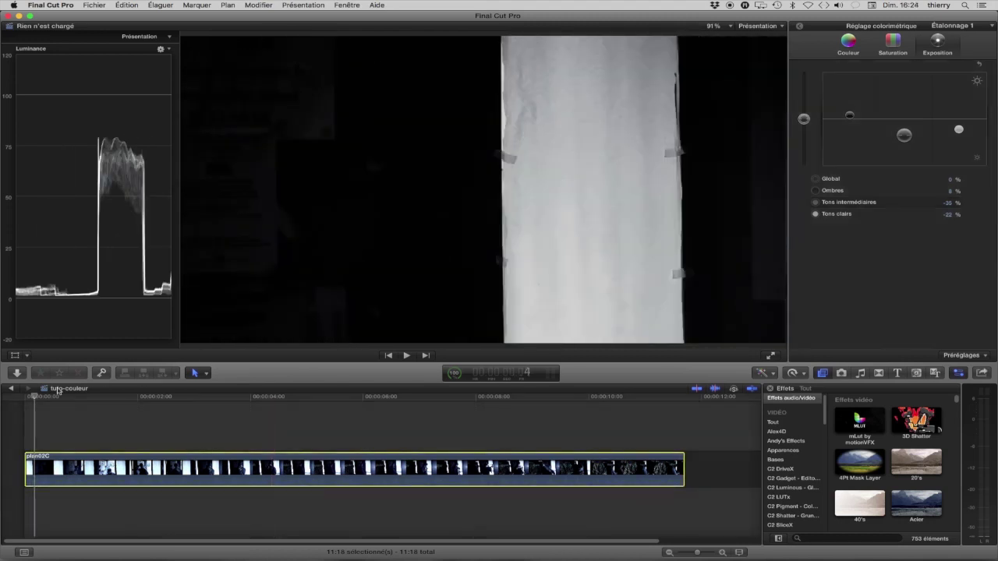
{"action": "left_click", "coordinate": [36, 397]}
{"action": "left_click_drag", "start_coordinate": [36, 396], "coordinate": [89, 405]}
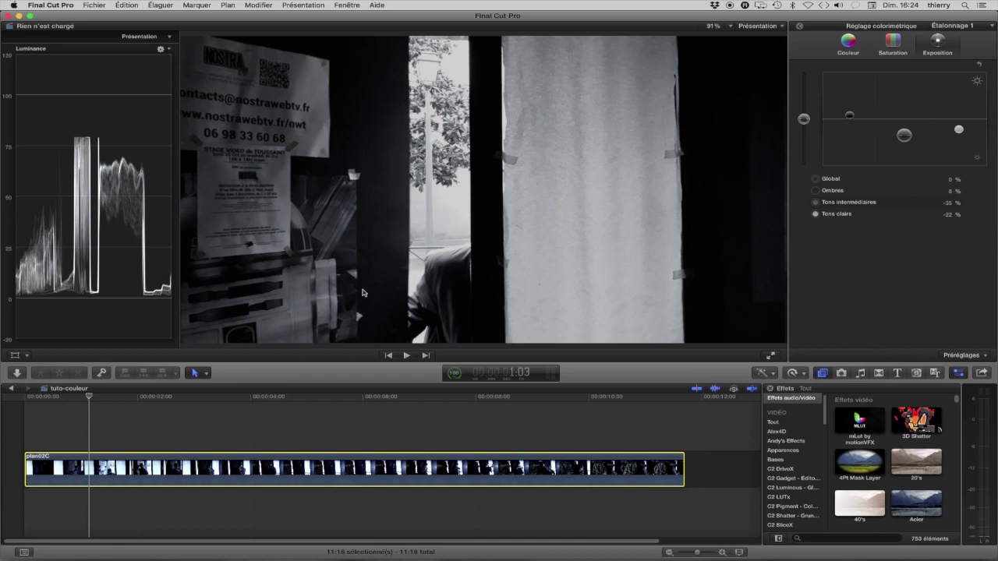
Scrub through the clip to 10:15 and compare the image with and without the Étalonnage 1 correction.
{"action": "left_click_drag", "start_coordinate": [89, 397], "coordinate": [107, 398]}
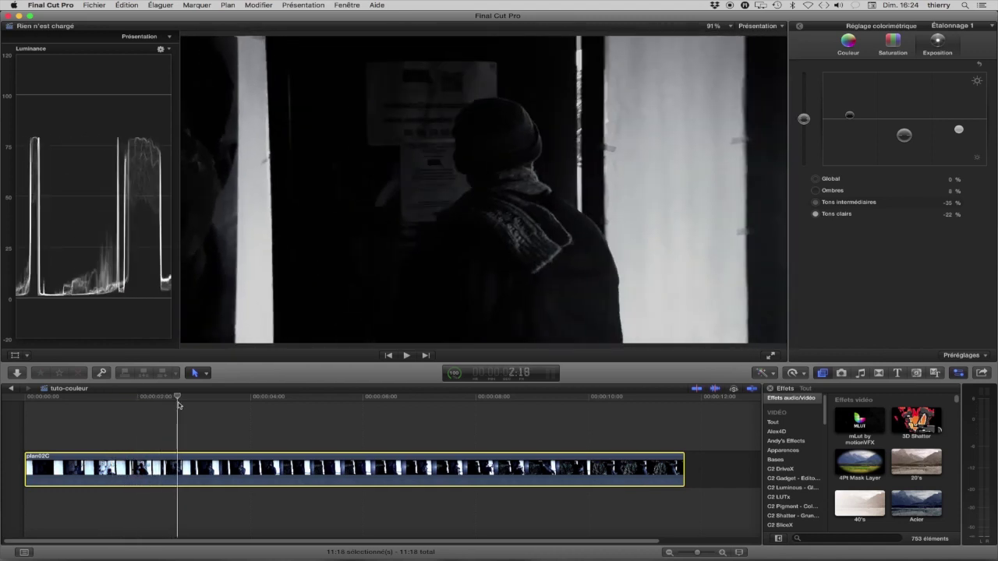
{"action": "left_click_drag", "start_coordinate": [259, 405], "coordinate": [623, 399]}
{"action": "left_click", "coordinate": [799, 26]}
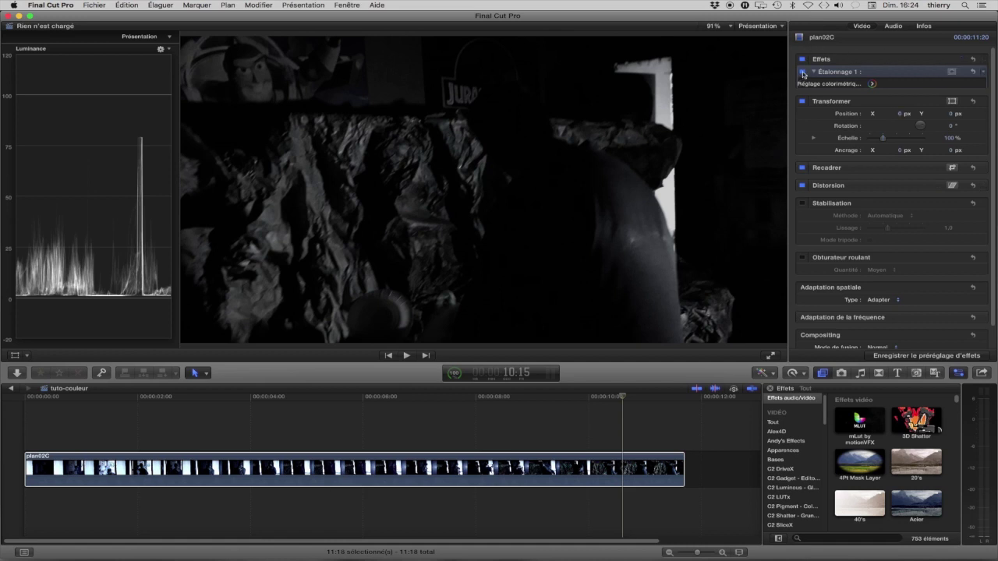
{"action": "left_click", "coordinate": [802, 71]}
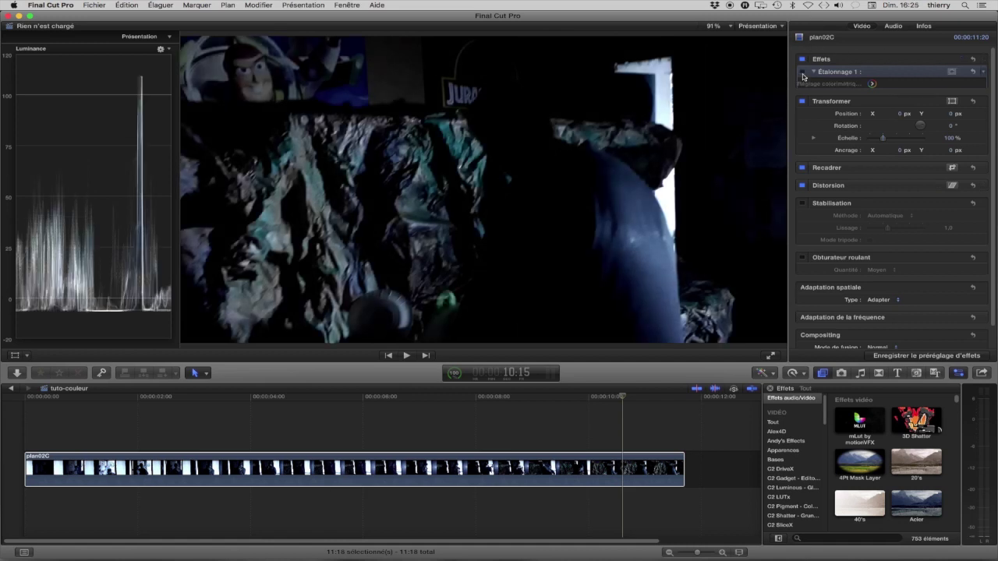
{"action": "left_click", "coordinate": [802, 72]}
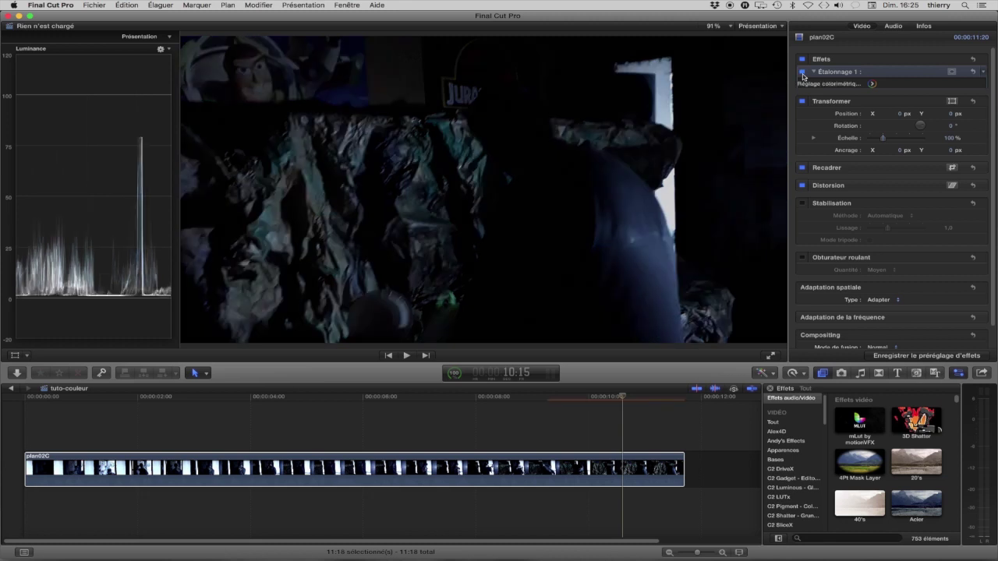
{"action": "left_click", "coordinate": [803, 72]}
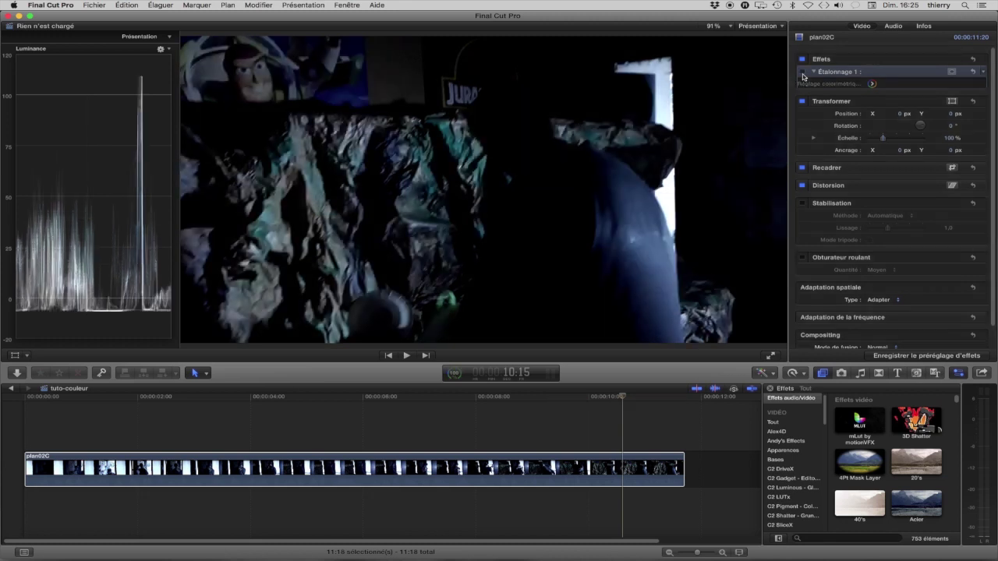
{"action": "left_click", "coordinate": [802, 72]}
{"action": "left_click", "coordinate": [802, 71]}
{"action": "left_click", "coordinate": [802, 72]}
{"action": "left_click", "coordinate": [803, 72]}
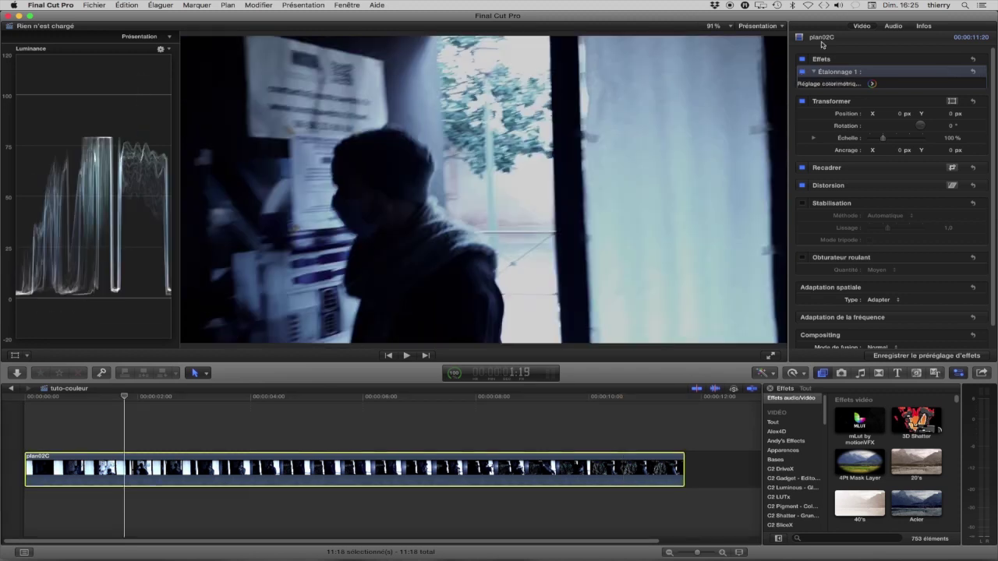
Compare the bright frame at 1:19 with and without Étalonnage 1, then play the clip.
{"action": "left_click", "coordinate": [802, 72]}
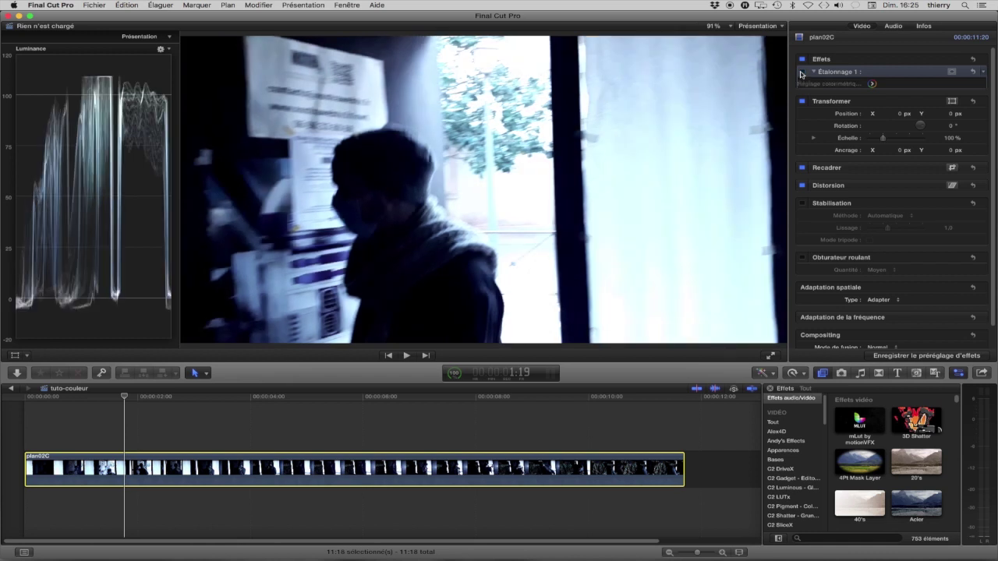
{"action": "left_click", "coordinate": [802, 72]}
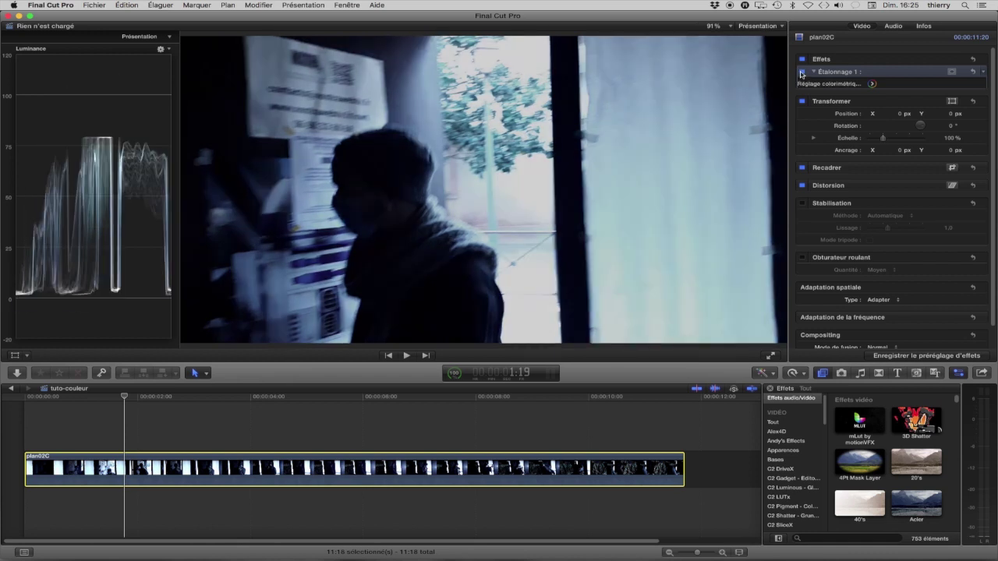
{"action": "left_click", "coordinate": [802, 72]}
{"action": "left_click", "coordinate": [802, 73]}
{"action": "key", "text": "space"}
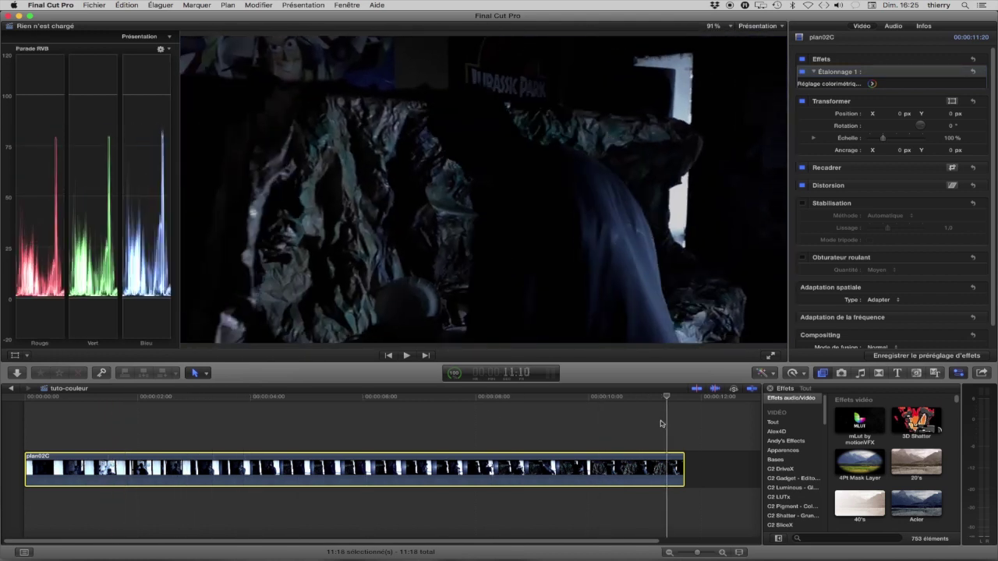
Go to 7:21 and add a second Étalonnage effect from the Couleur category to the plan02C clip.
{"action": "key", "text": "j"}
{"action": "left_click_drag", "start_coordinate": [514, 396], "coordinate": [465, 394]}
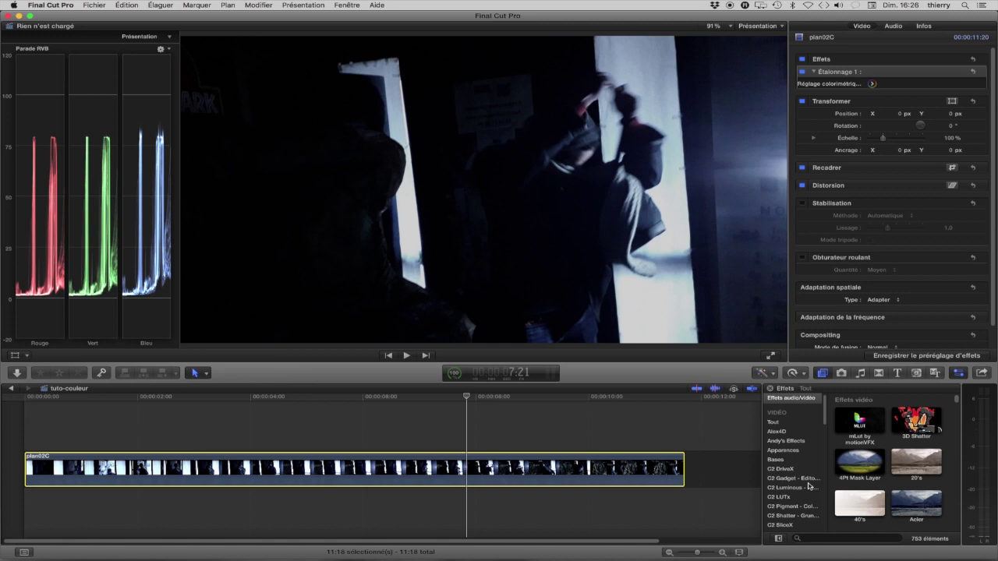
{"action": "scroll", "coordinate": [794, 484], "scroll_direction": "down", "scroll_amount": 3}
{"action": "left_click", "coordinate": [777, 449]}
{"action": "double_click", "coordinate": [917, 452]}
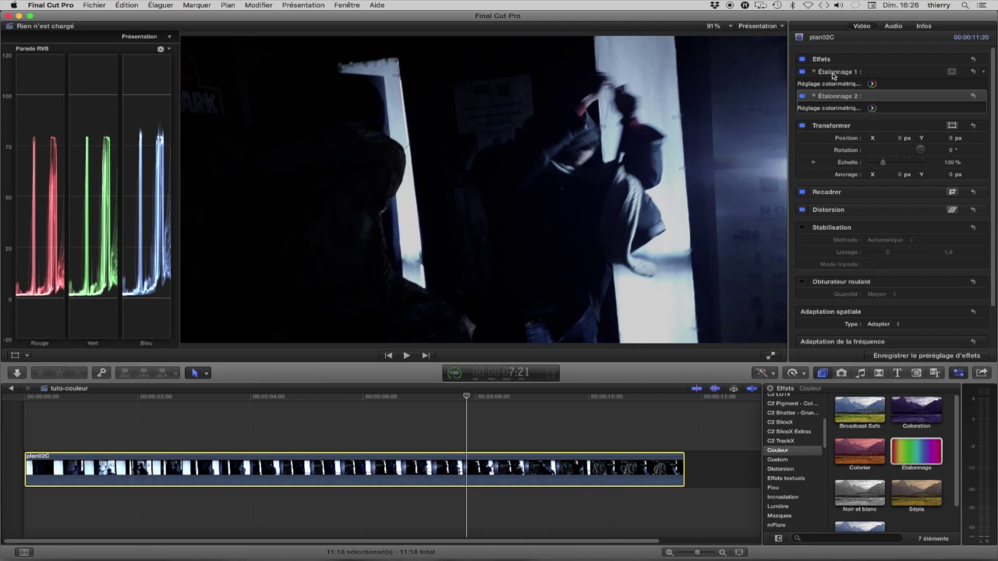
In Étalonnage 2's colour correction, set the global tint to 43° at 6% and the highlights to 56° at 26%.
{"action": "left_click", "coordinate": [873, 107]}
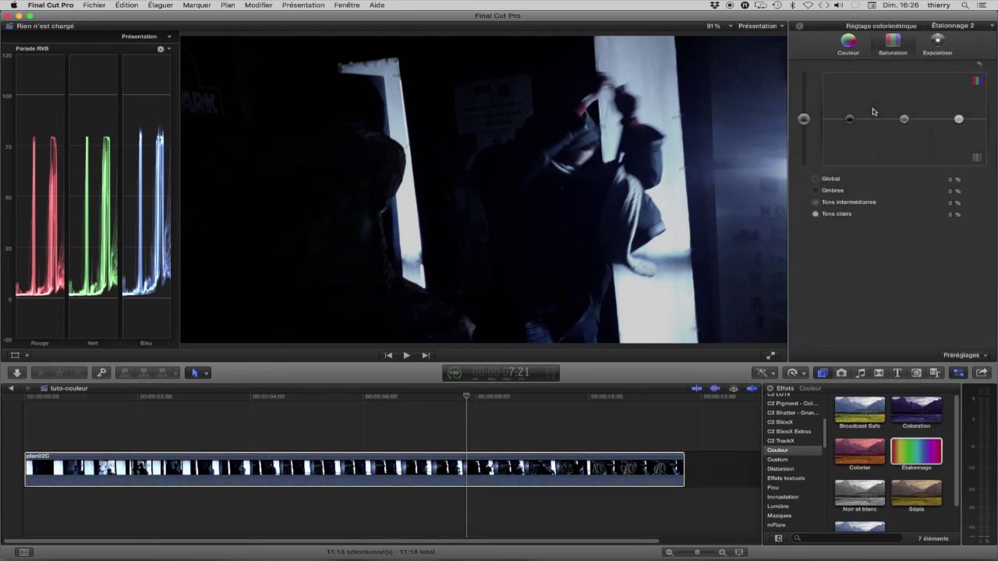
{"action": "left_click", "coordinate": [849, 45]}
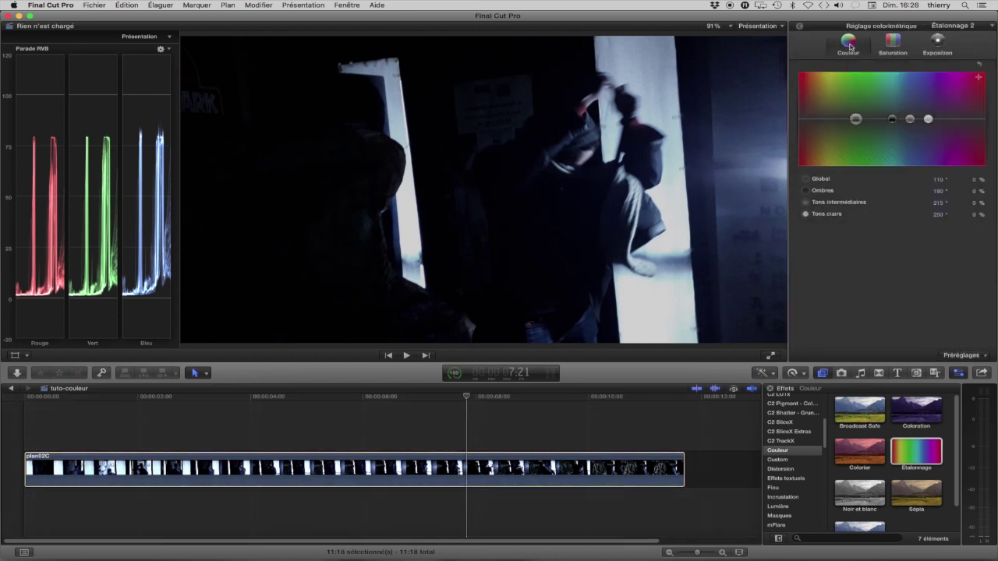
{"action": "left_click_drag", "start_coordinate": [855, 119], "coordinate": [821, 116]}
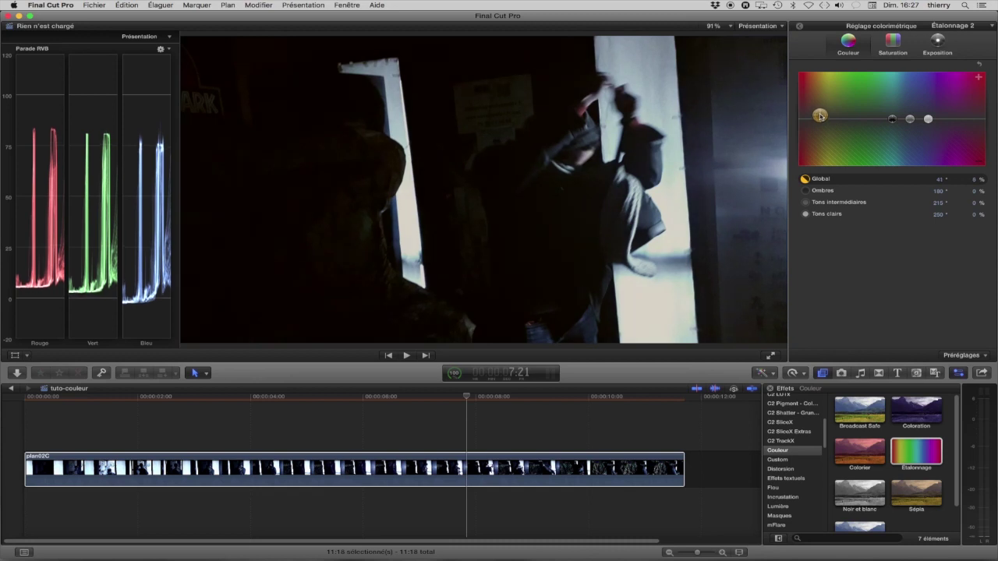
{"action": "left_click_drag", "start_coordinate": [821, 116], "coordinate": [820, 117]}
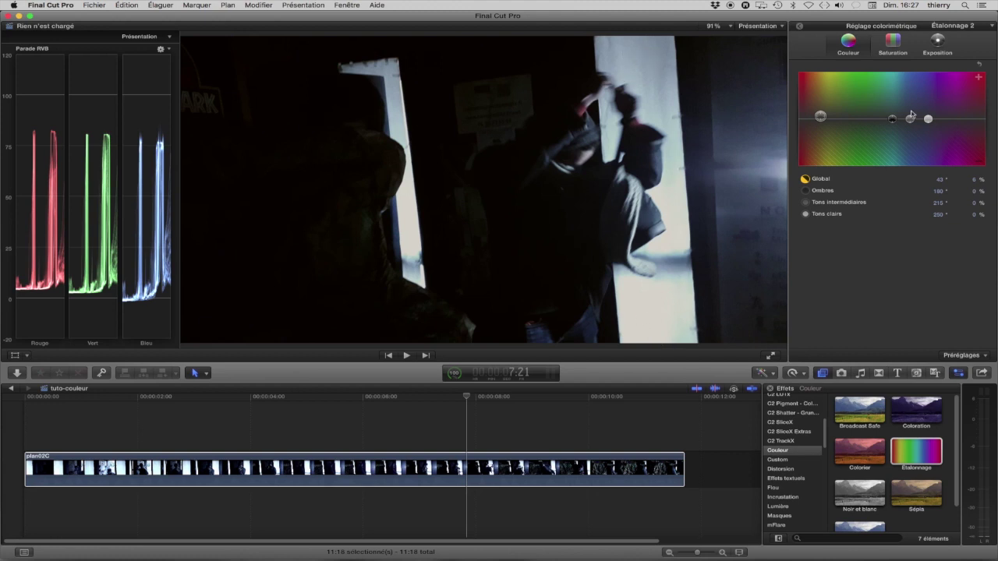
{"action": "left_click_drag", "start_coordinate": [928, 120], "coordinate": [826, 108]}
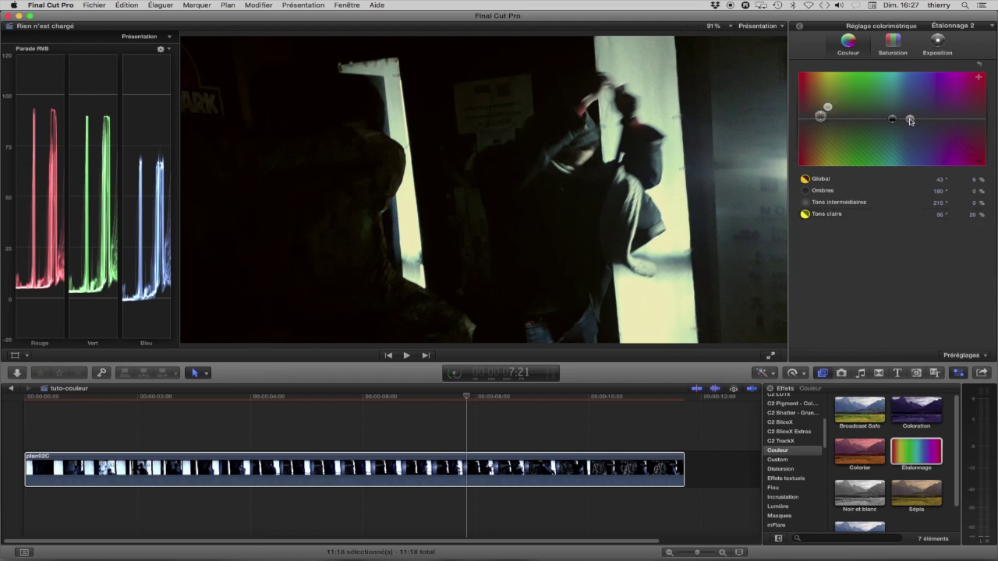
Try several midtone tints, settling on 293° at -12%, and reduce the highlights' yellow tint to 21%.
{"action": "left_click_drag", "start_coordinate": [911, 119], "coordinate": [907, 169]}
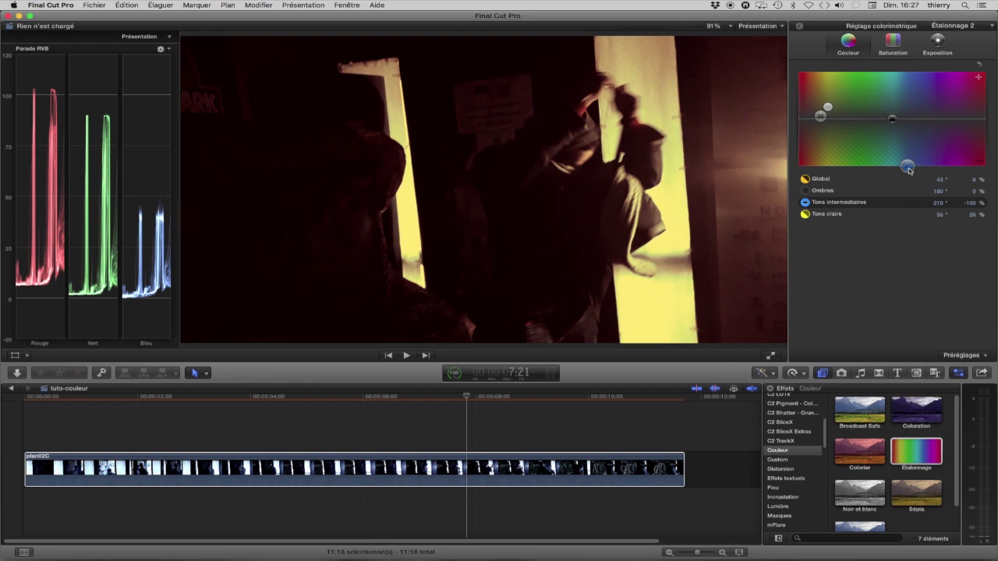
{"action": "left_click_drag", "start_coordinate": [908, 168], "coordinate": [900, 109]}
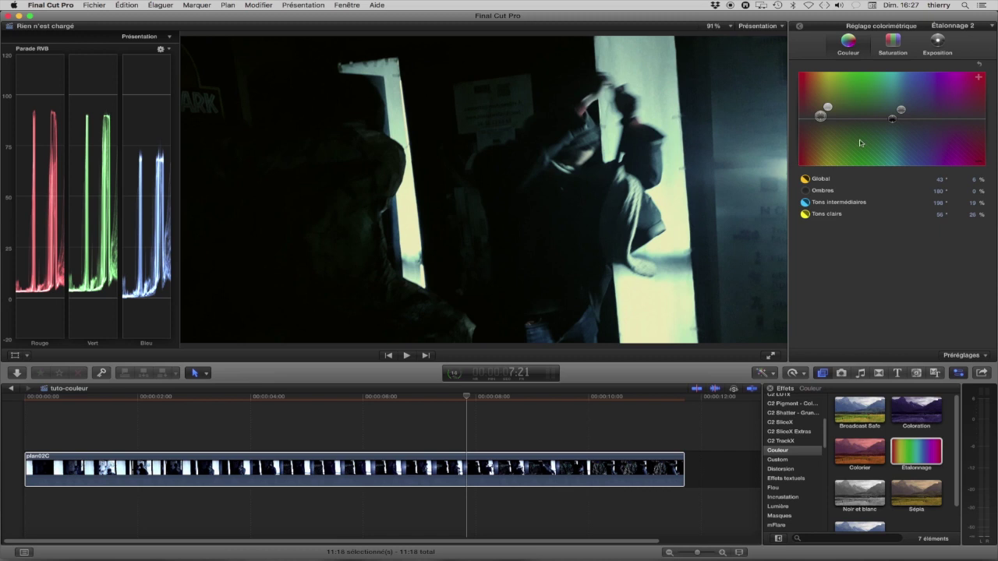
{"action": "left_click_drag", "start_coordinate": [902, 110], "coordinate": [953, 124]}
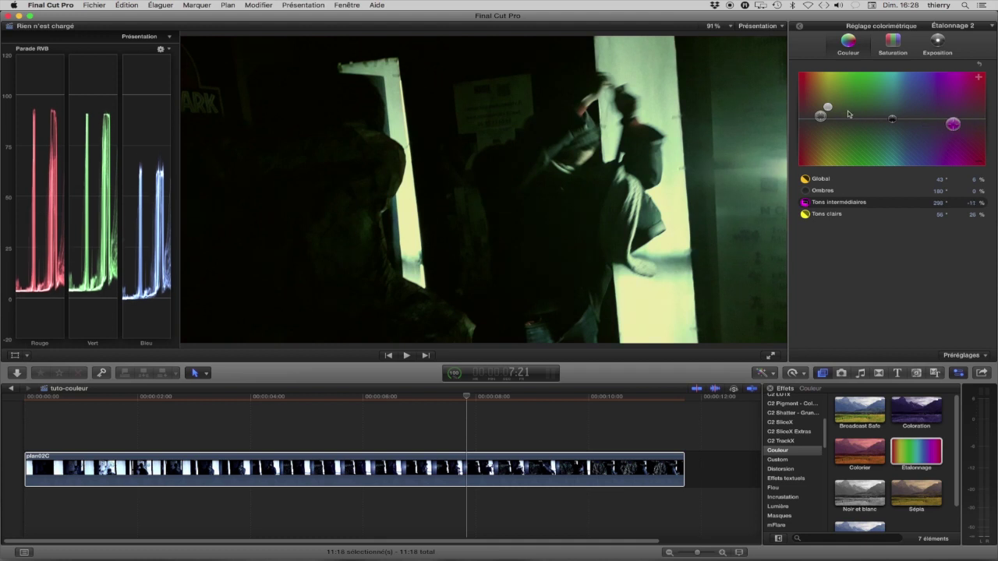
{"action": "left_click_drag", "start_coordinate": [829, 111], "coordinate": [830, 112]}
{"action": "left_click_drag", "start_coordinate": [954, 125], "coordinate": [951, 126]}
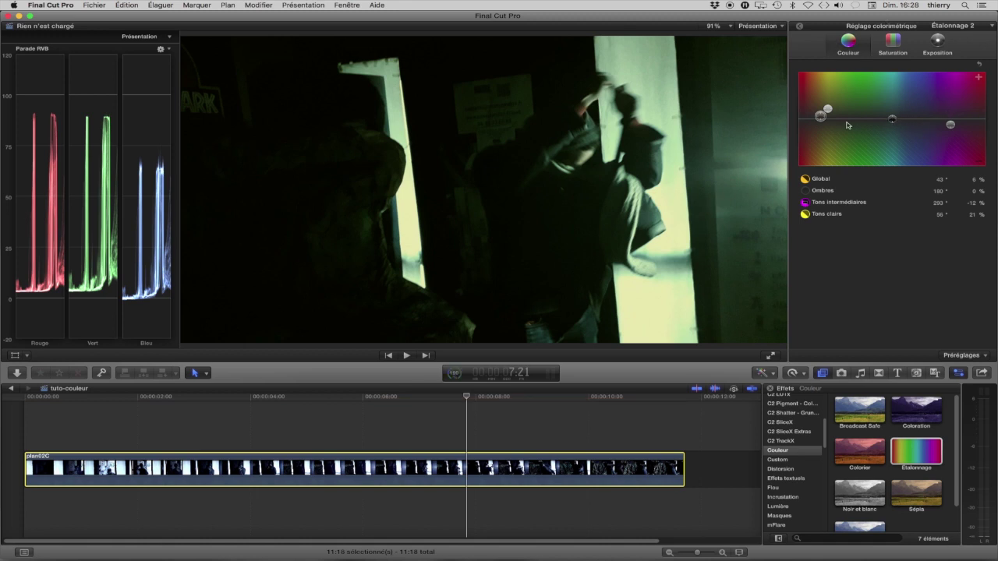
Set the global tint to 41° at 4% and check the grade through the clip to about 9:04.
{"action": "left_click", "coordinate": [821, 117]}
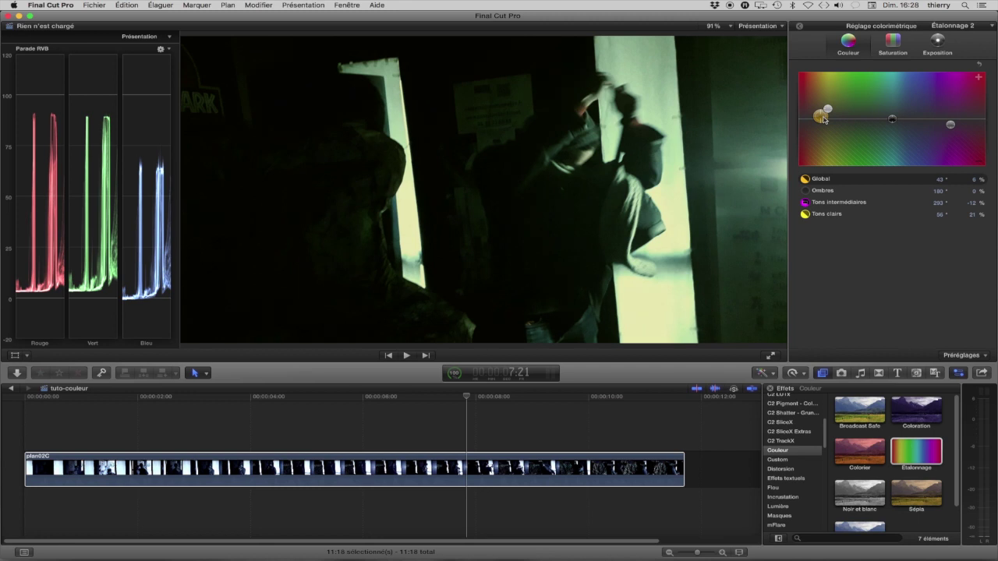
{"action": "left_click_drag", "start_coordinate": [824, 119], "coordinate": [823, 120]}
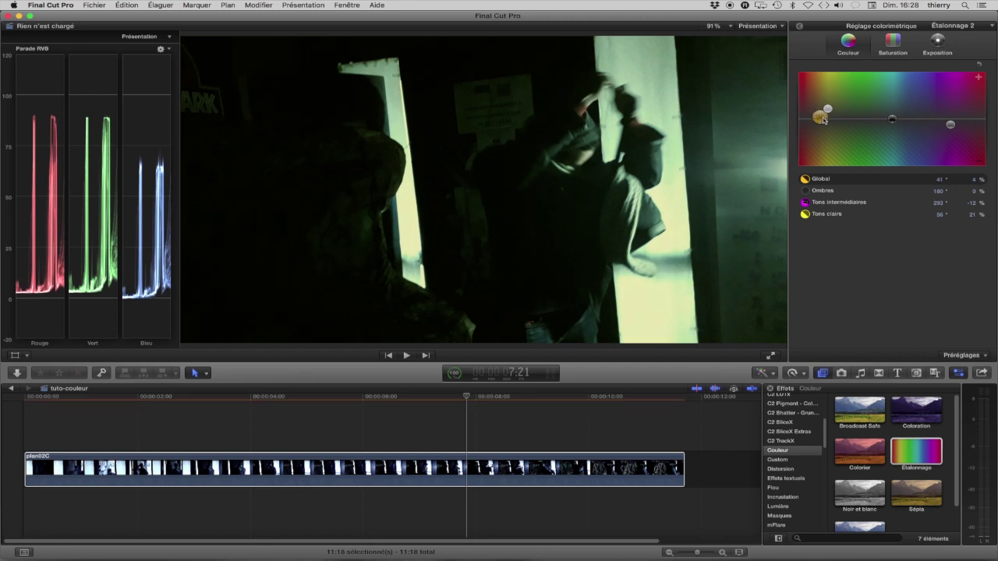
{"action": "left_click_drag", "start_coordinate": [127, 400], "coordinate": [537, 395]}
Compare the frame at 9:04 with and without the Étalonnage 2 correction.
{"action": "left_click", "coordinate": [801, 27]}
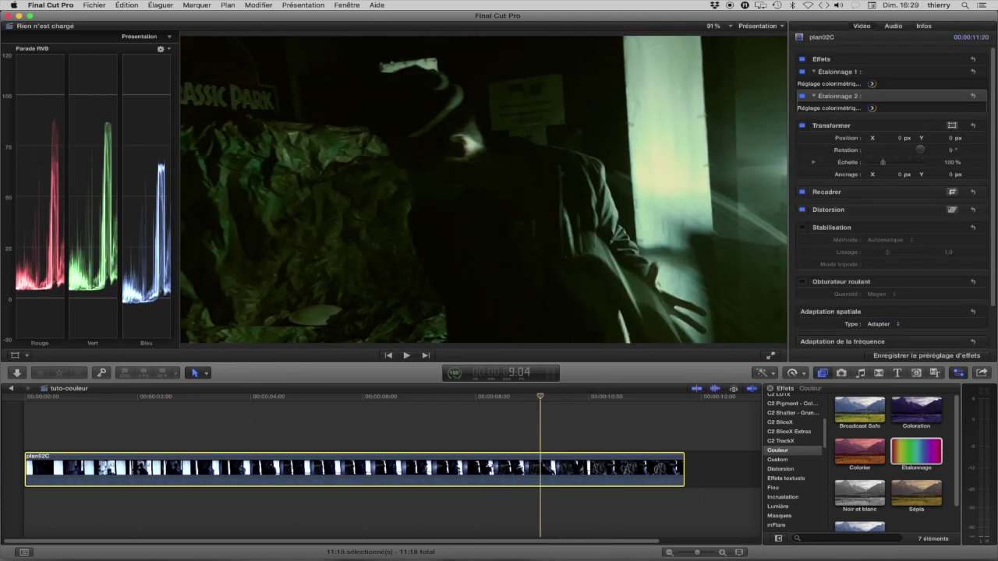
{"action": "left_click", "coordinate": [802, 96]}
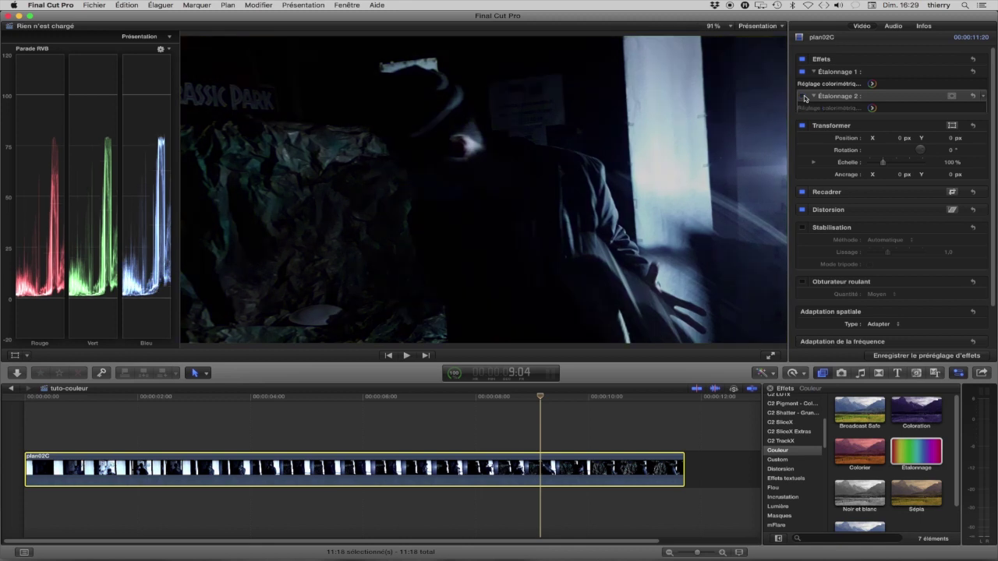
{"action": "left_click", "coordinate": [804, 97]}
{"action": "left_click", "coordinate": [804, 96]}
{"action": "left_click", "coordinate": [803, 97]}
{"action": "left_click", "coordinate": [804, 97]}
{"action": "left_click", "coordinate": [804, 96]}
Place a copy of the plan02C clip directly after the original in the timeline.
{"action": "left_click_drag", "start_coordinate": [357, 540], "coordinate": [412, 540]}
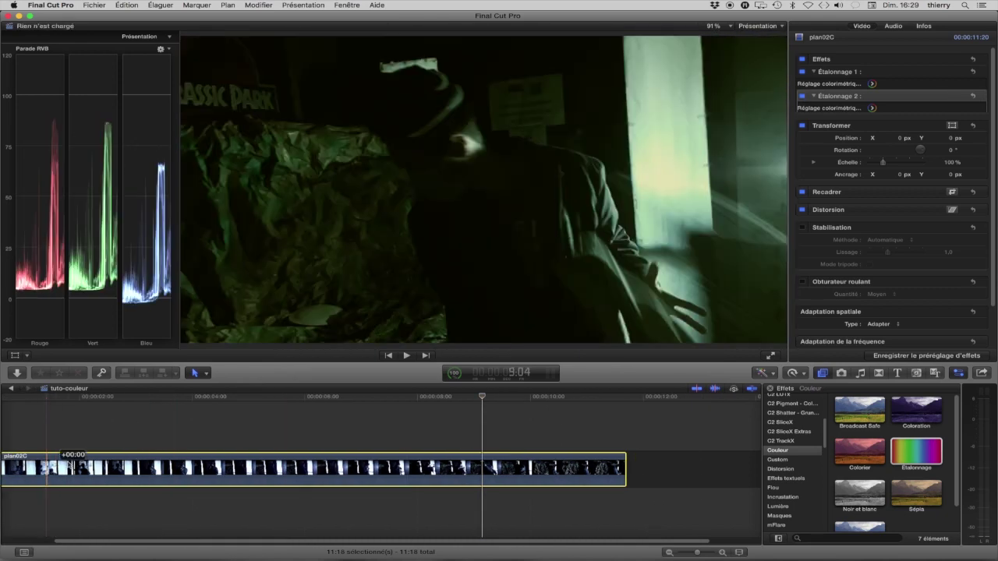
{"action": "left_click_drag", "start_coordinate": [85, 468], "coordinate": [737, 464]}
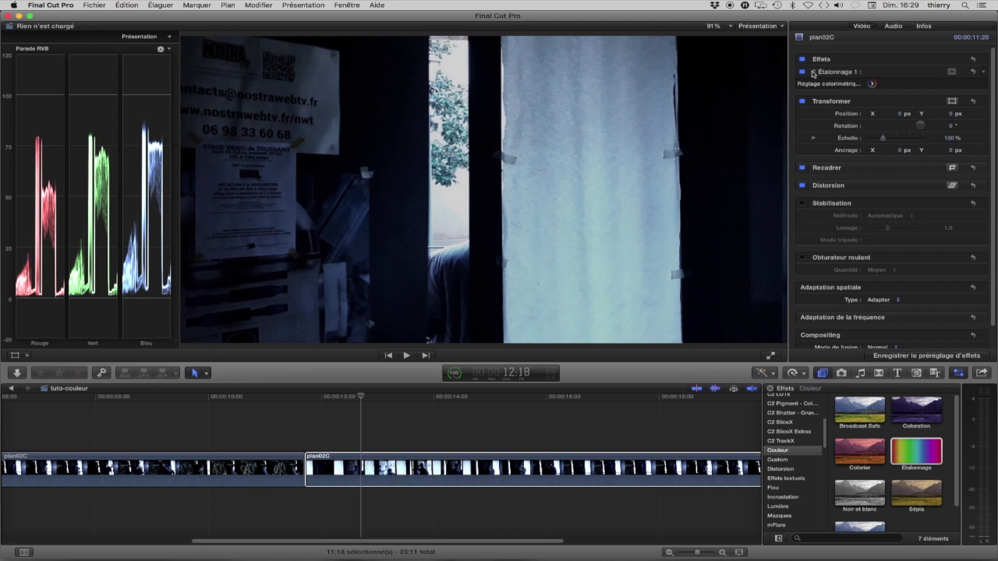
Set the global saturation of the copied clip's Étalonnage 1 to -100% and check the copy up to 15:05.
{"action": "left_click", "coordinate": [872, 85]}
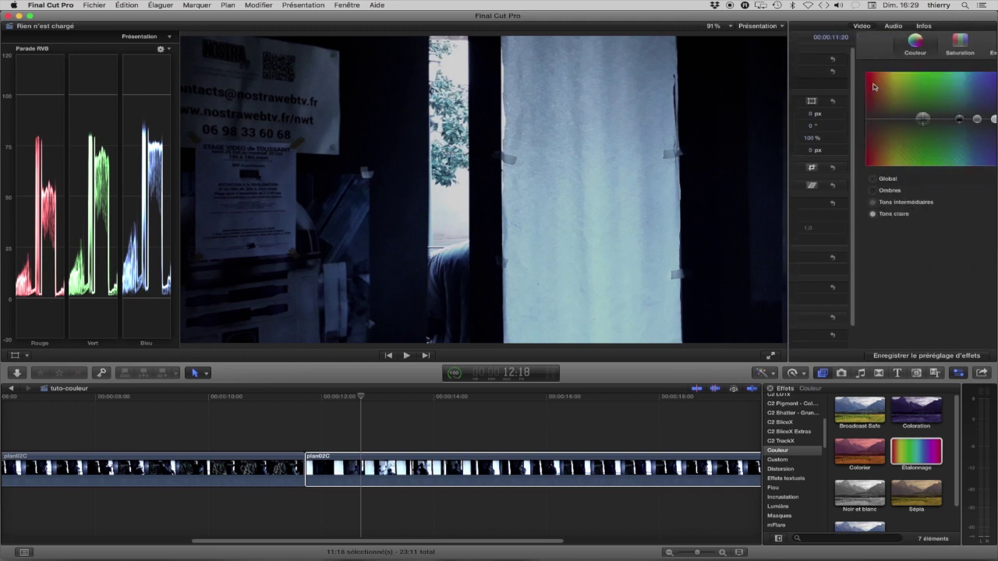
{"action": "left_click", "coordinate": [902, 52]}
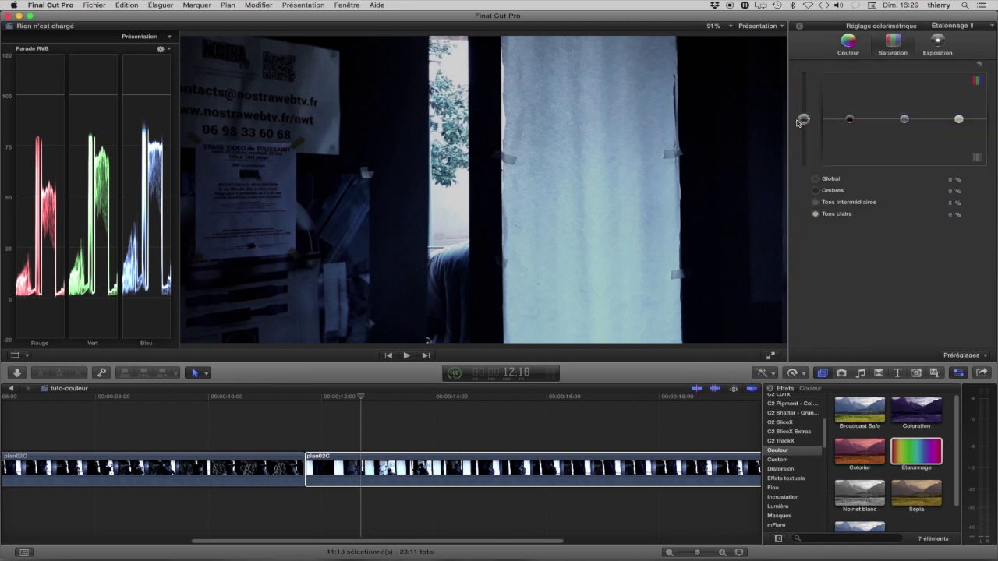
{"action": "left_click_drag", "start_coordinate": [805, 120], "coordinate": [811, 220]}
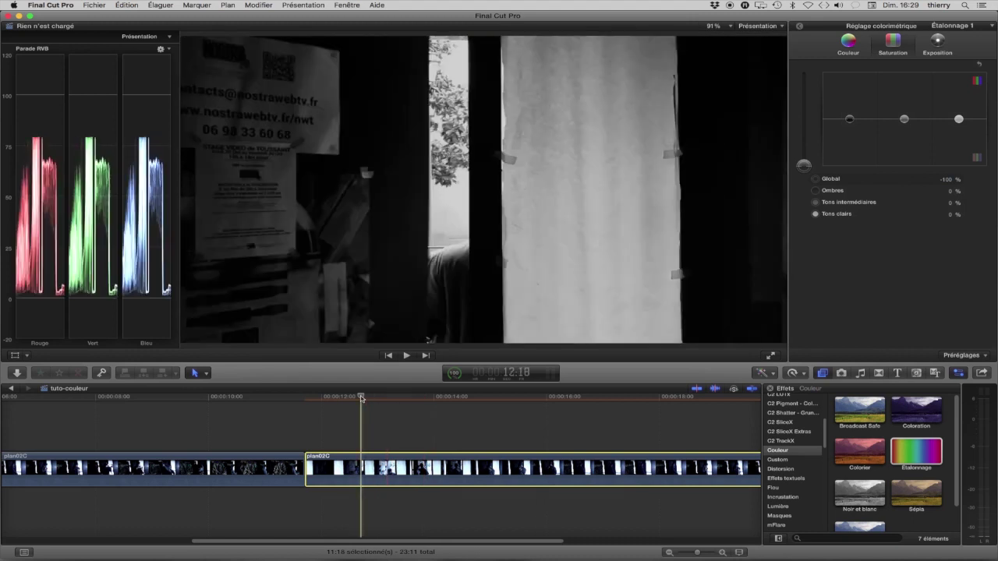
{"action": "left_click", "coordinate": [363, 397]}
{"action": "left_click_drag", "start_coordinate": [365, 397], "coordinate": [501, 399]}
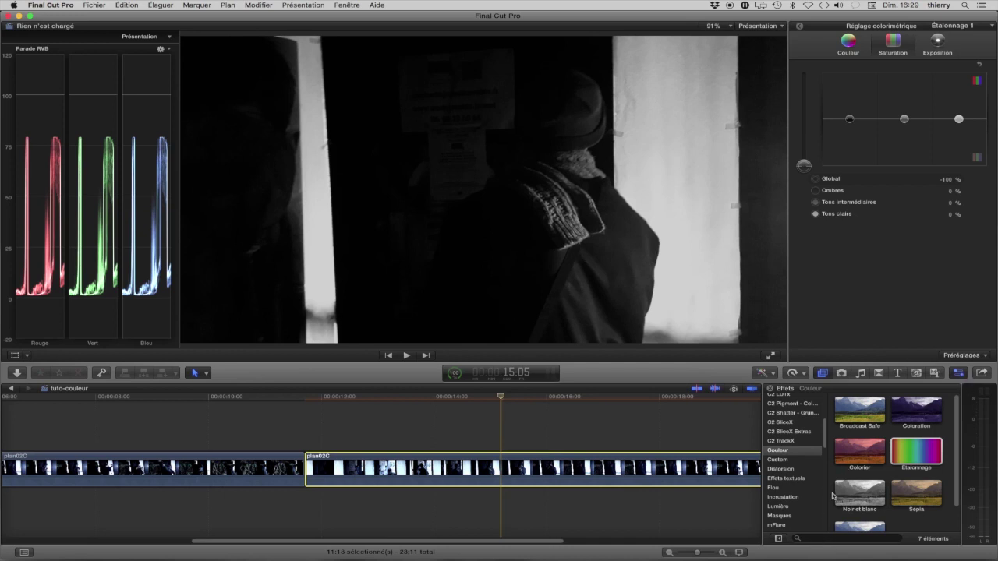
Place the Personnalisé solid generator above the copied clip and extend it to the clip's end.
{"action": "left_click", "coordinate": [916, 373]}
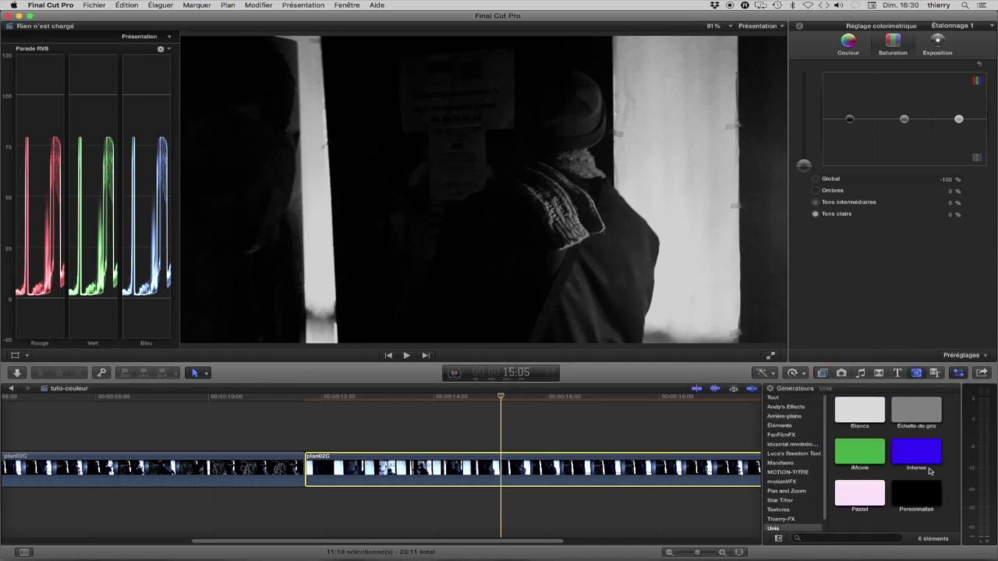
{"action": "left_click_drag", "start_coordinate": [923, 499], "coordinate": [307, 433]}
{"action": "left_click_drag", "start_coordinate": [471, 544], "coordinate": [614, 544]}
{"action": "left_click_drag", "start_coordinate": [550, 427], "coordinate": [642, 427]}
{"action": "key", "text": "super+4"}
Change the Personnalisé generator's colour to a medium-brightness yellow ochre using the colour wheel and brightness setting.
{"action": "left_click", "coordinate": [875, 72]}
{"action": "left_click_drag", "start_coordinate": [858, 280], "coordinate": [768, 282]}
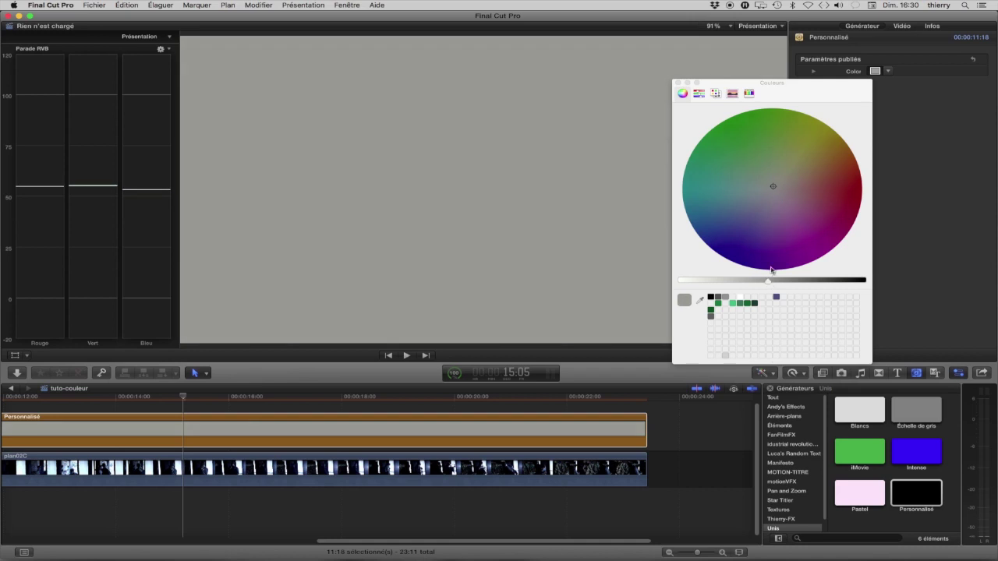
{"action": "left_click_drag", "start_coordinate": [773, 187], "coordinate": [791, 176]}
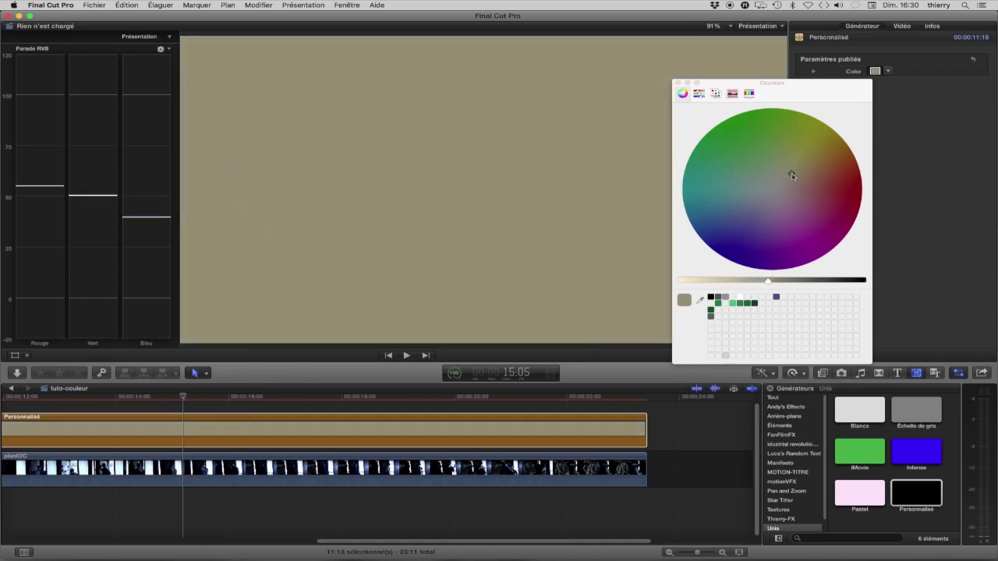
{"action": "left_click_drag", "start_coordinate": [769, 283], "coordinate": [727, 283]}
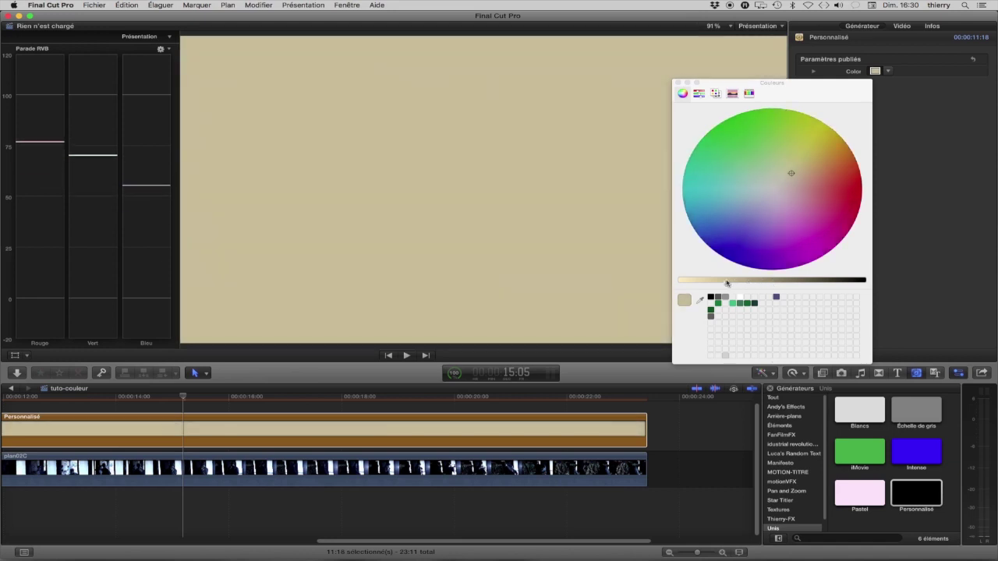
{"action": "mouse_move", "coordinate": [791, 167]}
{"action": "left_mouse_down"}
{"action": "mouse_move", "coordinate": [813, 149]}
{"action": "mouse_move", "coordinate": [804, 162]}
{"action": "left_mouse_up"}
{"action": "left_click_drag", "start_coordinate": [729, 285], "coordinate": [761, 283]}
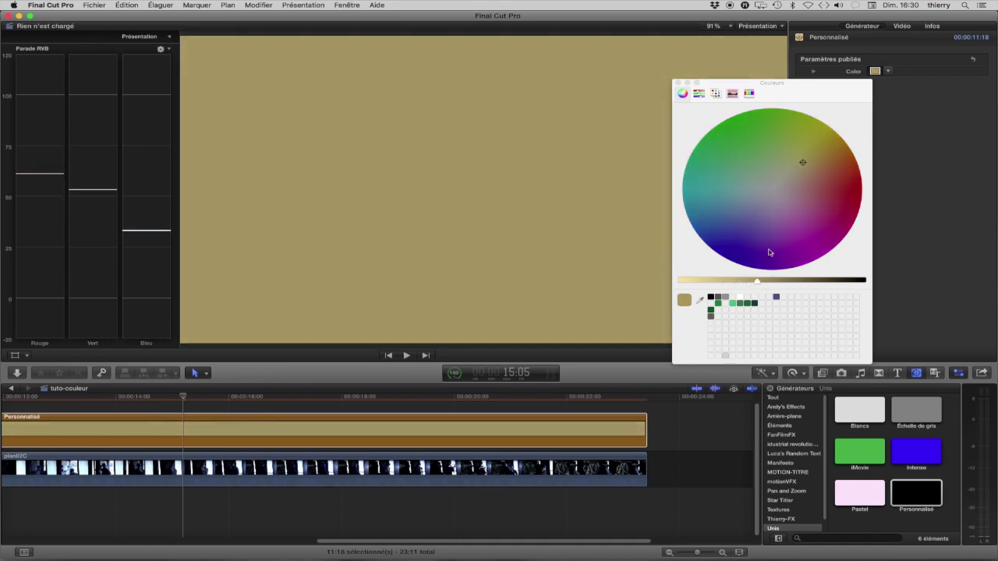
Refine the Personnalisé generator's colour to a slightly darker, olive-leaning ochre and close the colour picker.
{"action": "mouse_move", "coordinate": [803, 163]}
{"action": "left_mouse_down"}
{"action": "mouse_move", "coordinate": [849, 166]}
{"action": "mouse_move", "coordinate": [784, 130]}
{"action": "mouse_move", "coordinate": [801, 172]}
{"action": "left_mouse_up"}
{"action": "left_click_drag", "start_coordinate": [757, 283], "coordinate": [781, 283]}
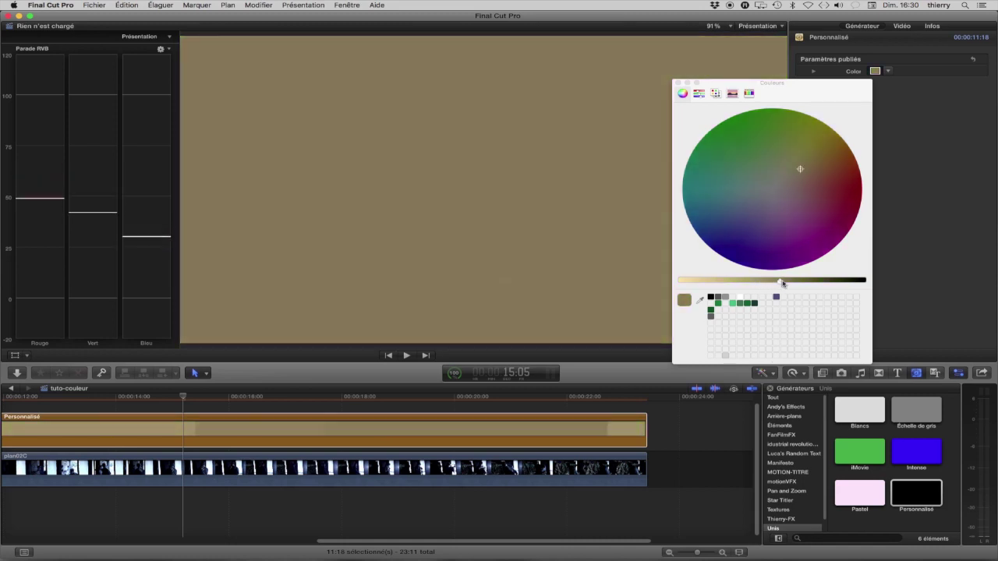
{"action": "mouse_move", "coordinate": [799, 174]}
{"action": "left_mouse_down"}
{"action": "mouse_move", "coordinate": [818, 138]}
{"action": "mouse_move", "coordinate": [788, 180]}
{"action": "mouse_move", "coordinate": [806, 161]}
{"action": "left_mouse_up"}
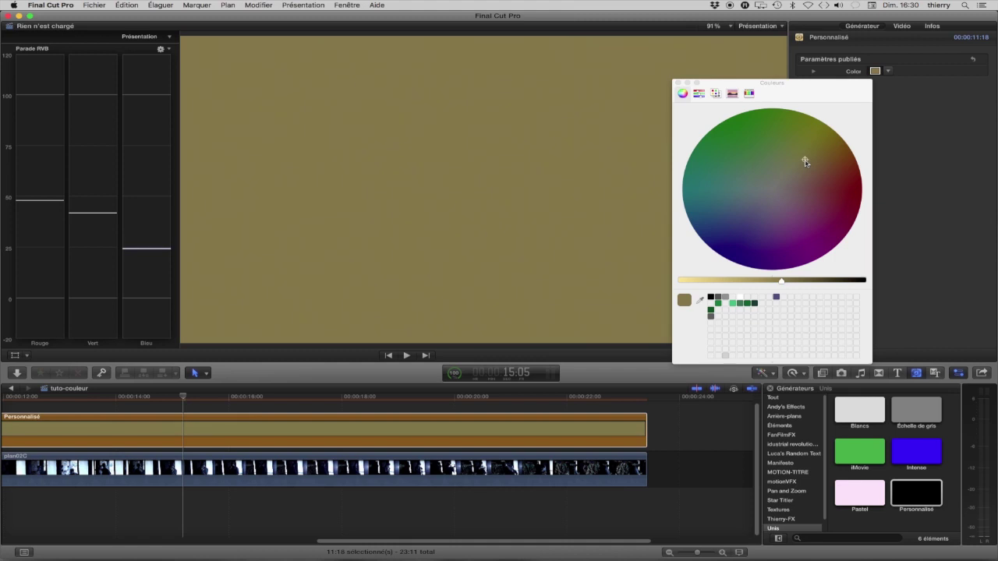
{"action": "mouse_move", "coordinate": [783, 284]}
{"action": "left_mouse_down"}
{"action": "mouse_move", "coordinate": [796, 283]}
{"action": "mouse_move", "coordinate": [771, 283]}
{"action": "left_mouse_up"}
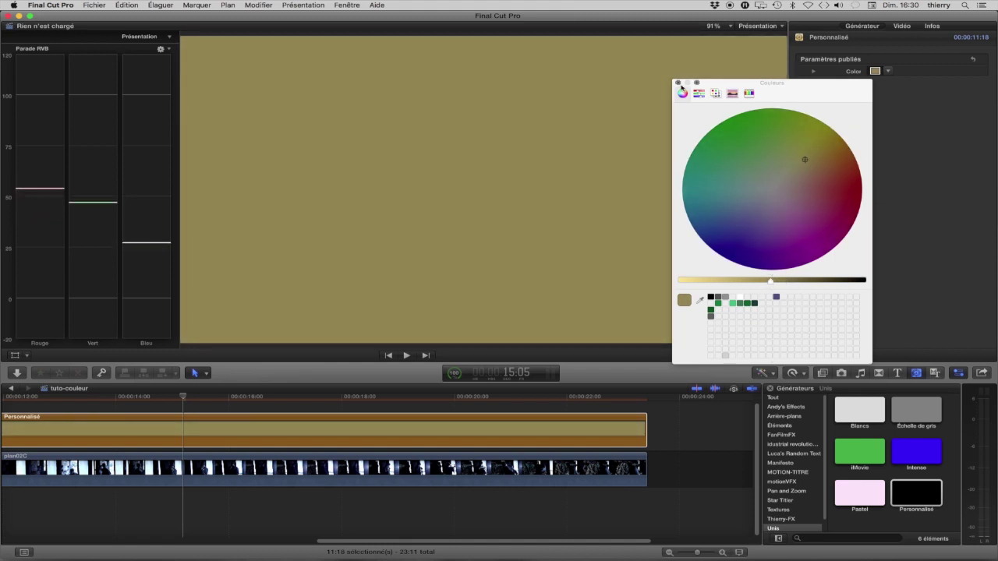
{"action": "left_click", "coordinate": [678, 83]}
Set the Personnalisé generator's blend mode to the Superposition option listed just above Lumière tamisée.
{"action": "scroll", "coordinate": [305, 425], "scroll_direction": "left", "scroll_amount": 5}
{"action": "left_click", "coordinate": [307, 427]}
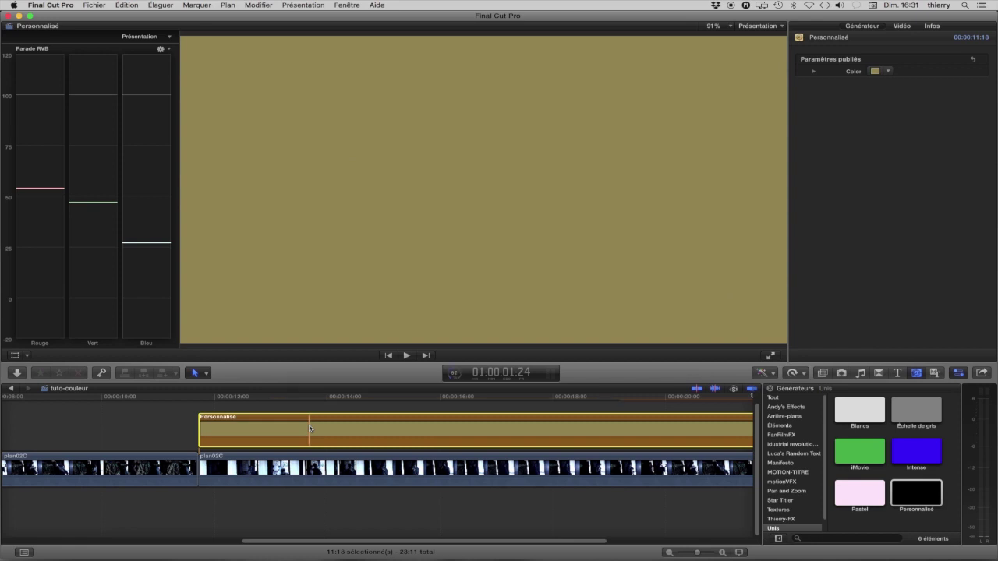
{"action": "left_click", "coordinate": [901, 26]}
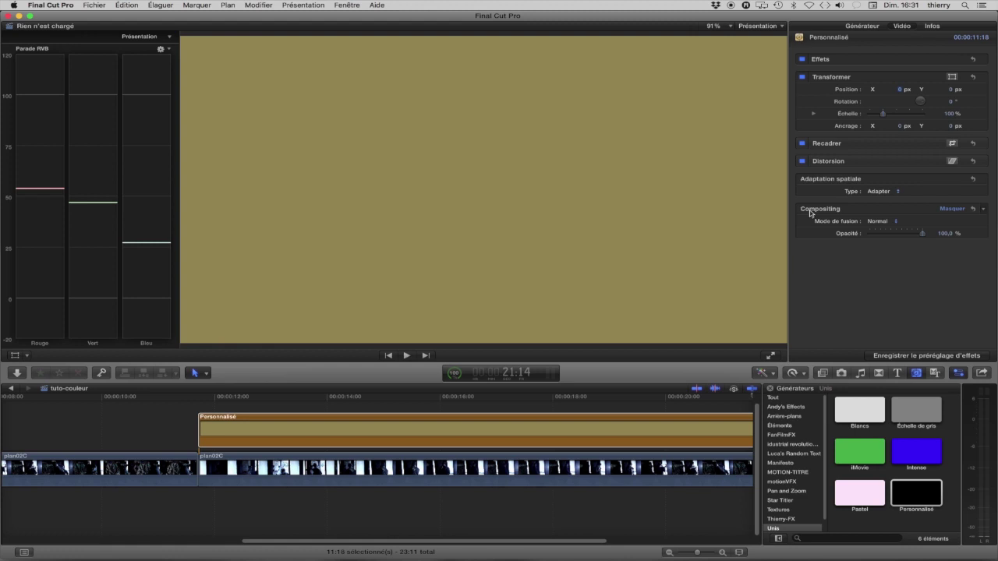
{"action": "left_click", "coordinate": [878, 220]}
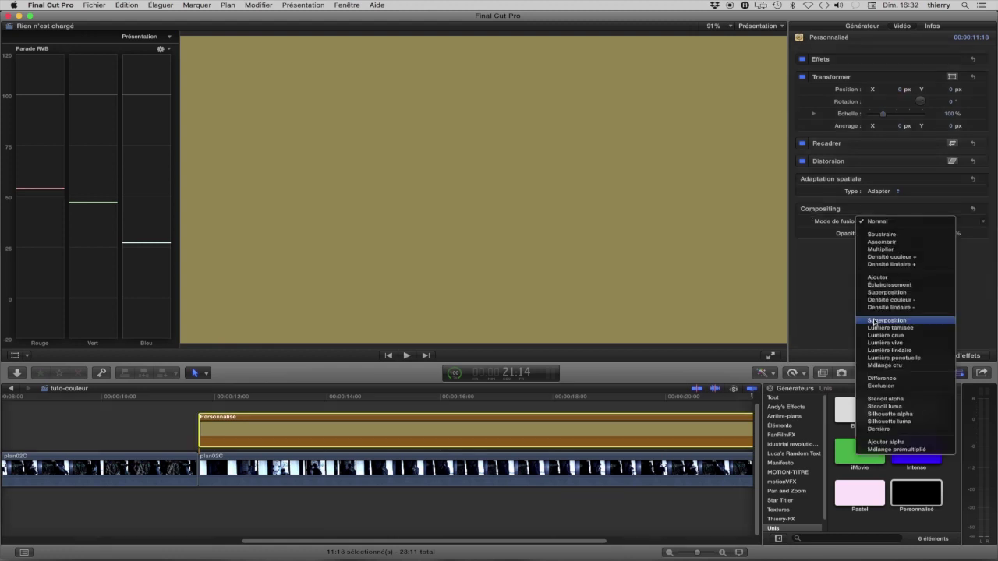
{"action": "left_click", "coordinate": [874, 322]}
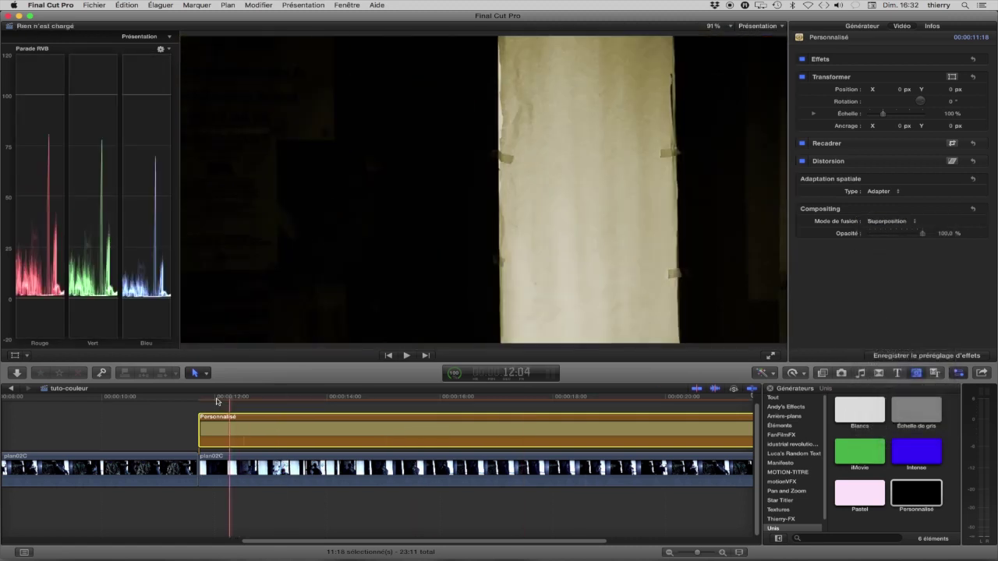
Scrub and play through the copied plan02C clip to examine the blended ochre tint on the image.
{"action": "left_click", "coordinate": [226, 398]}
{"action": "left_click_drag", "start_coordinate": [234, 399], "coordinate": [505, 402]}
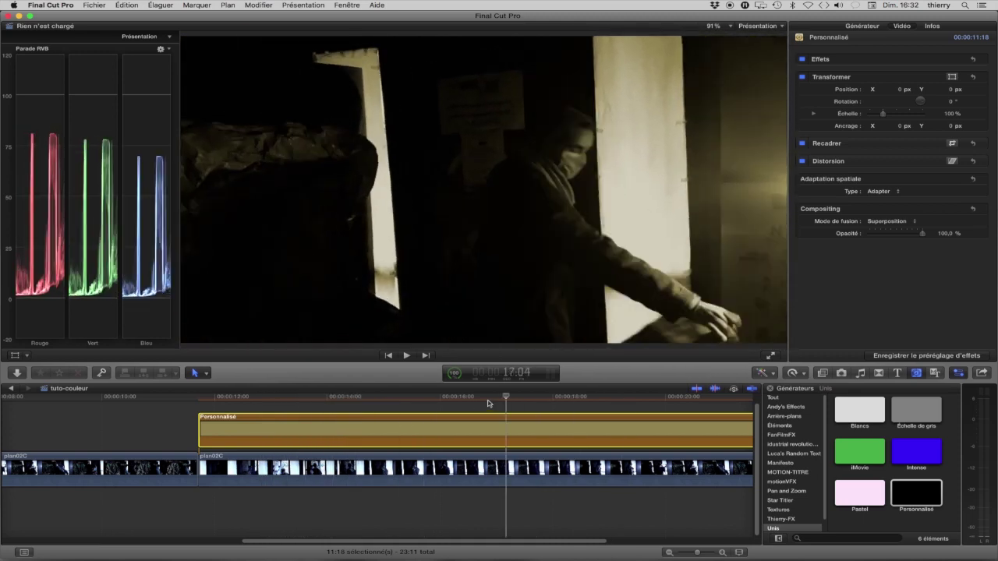
{"action": "left_click", "coordinate": [271, 396]}
{"action": "left_click_drag", "start_coordinate": [271, 396], "coordinate": [535, 399]}
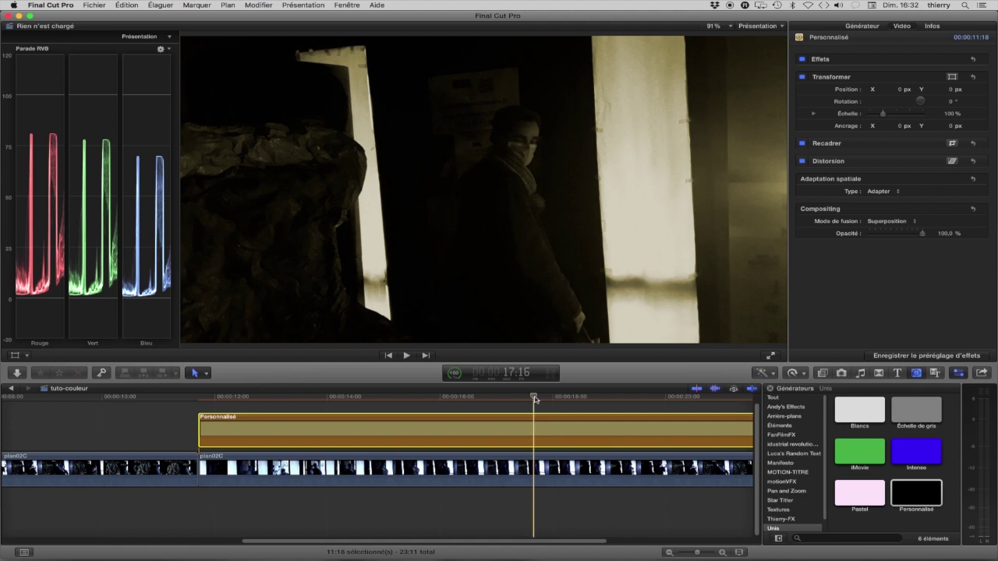
{"action": "key", "text": "shift+z"}
{"action": "key", "text": "space"}
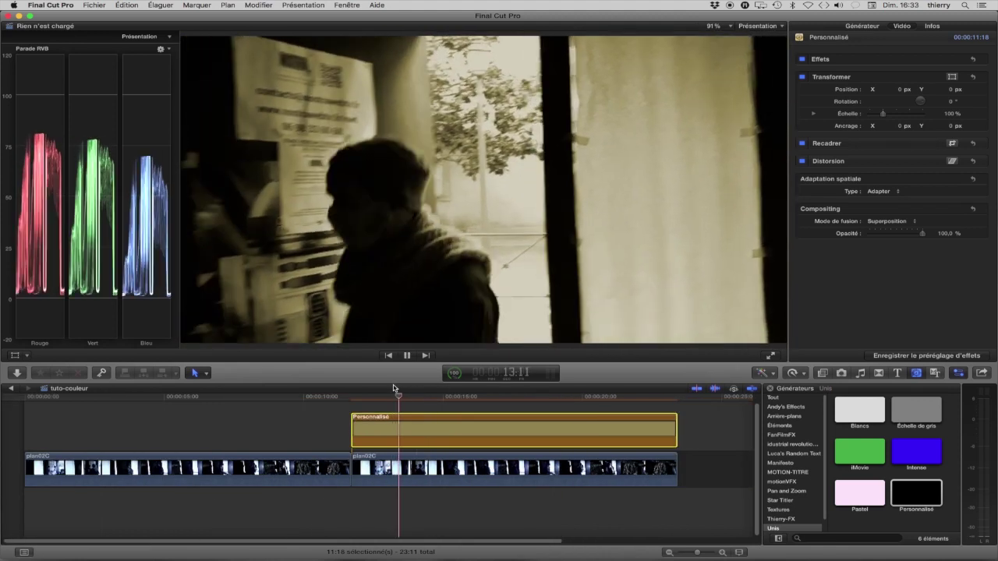
{"action": "key", "text": "space"}
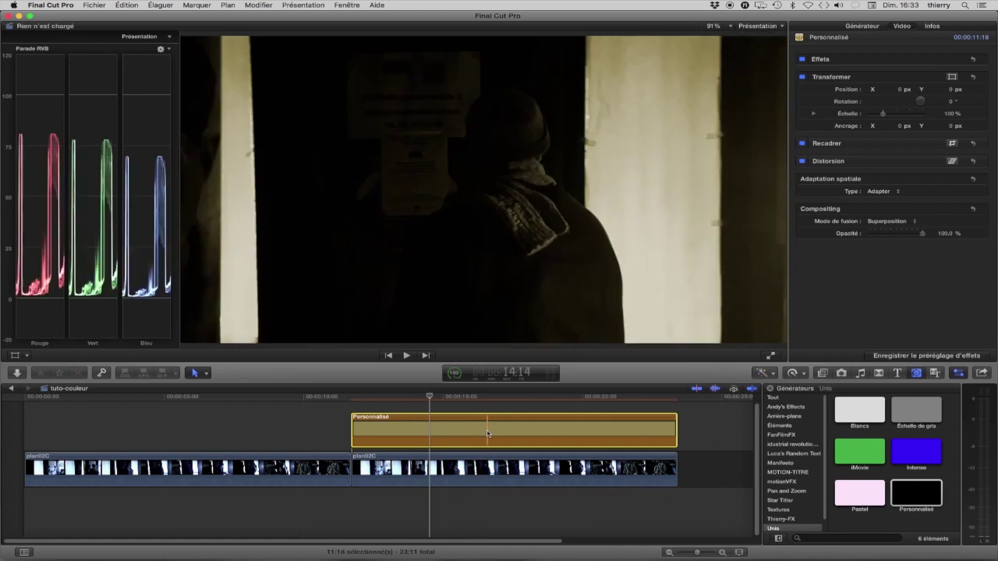
At 15:20, compare the tint at zero opacity and set the Personnalisé generator's opacity to 80%.
{"action": "left_click", "coordinate": [466, 398]}
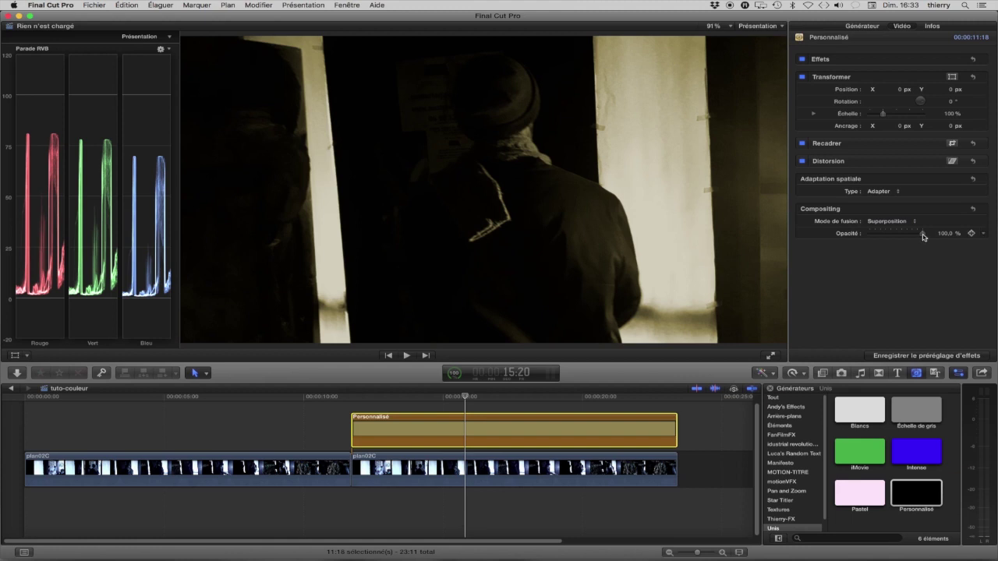
{"action": "left_click_drag", "start_coordinate": [923, 234], "coordinate": [809, 236]}
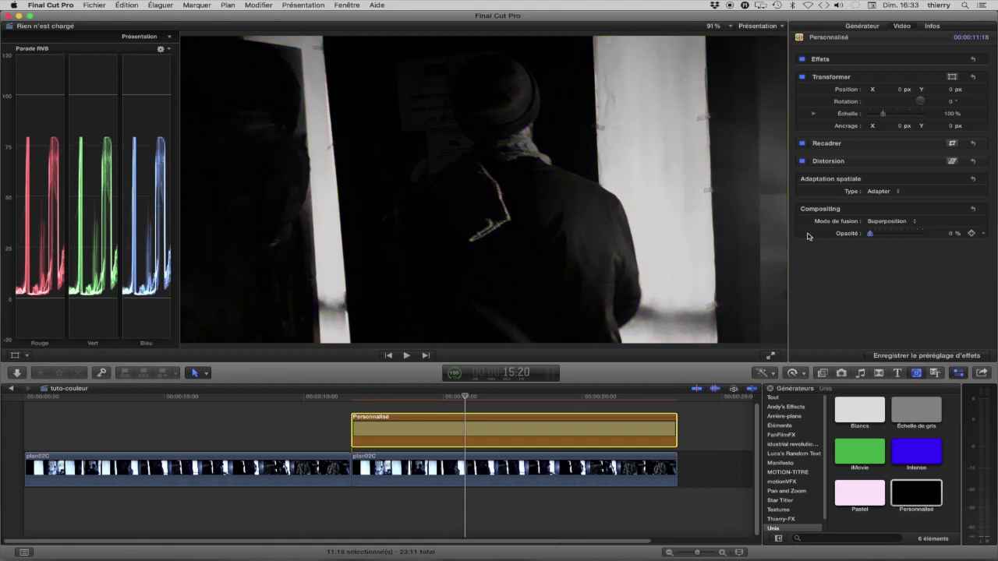
{"action": "left_click_drag", "start_coordinate": [873, 237], "coordinate": [916, 238]}
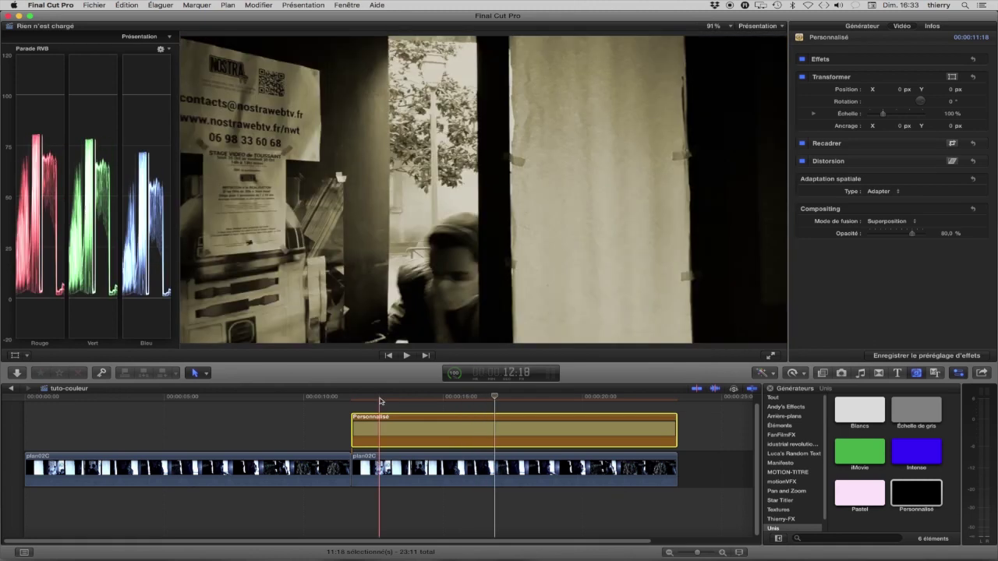
Review the tinted copy from its start at 11:18 and at several later frames with the reduced opacity.
{"action": "left_click", "coordinate": [397, 400]}
{"action": "left_click_drag", "start_coordinate": [396, 403], "coordinate": [354, 403]}
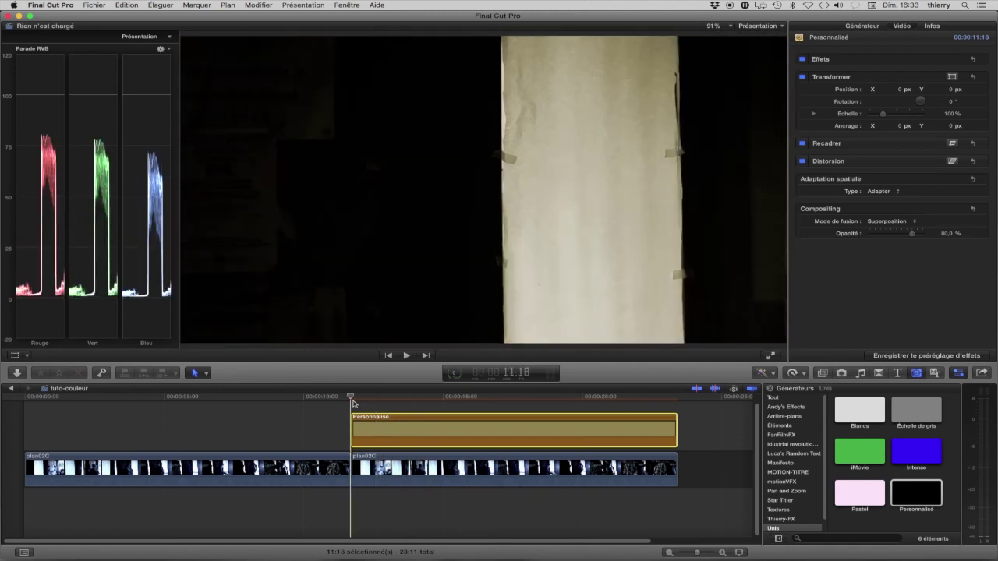
{"action": "key", "text": "space"}
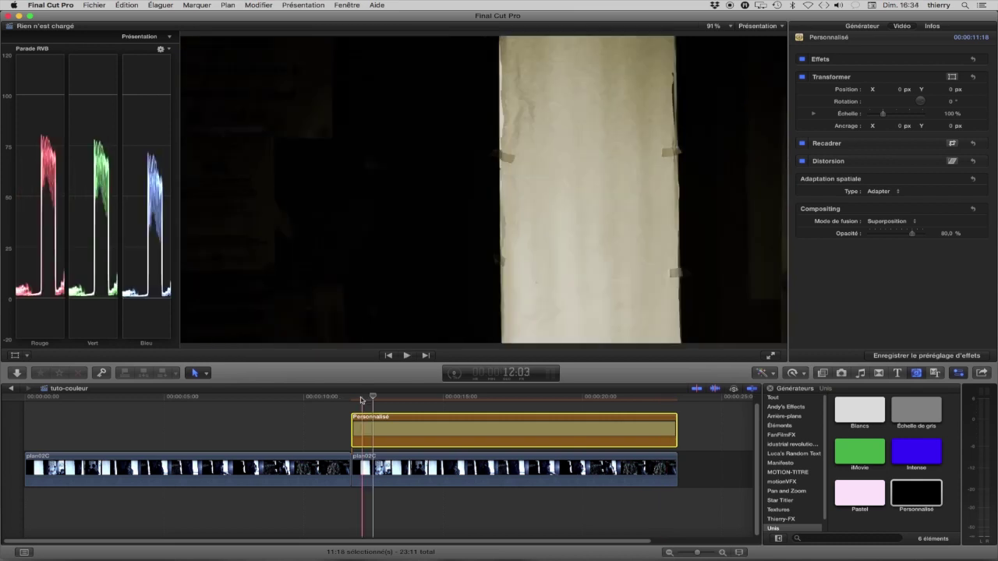
{"action": "left_click", "coordinate": [192, 397]}
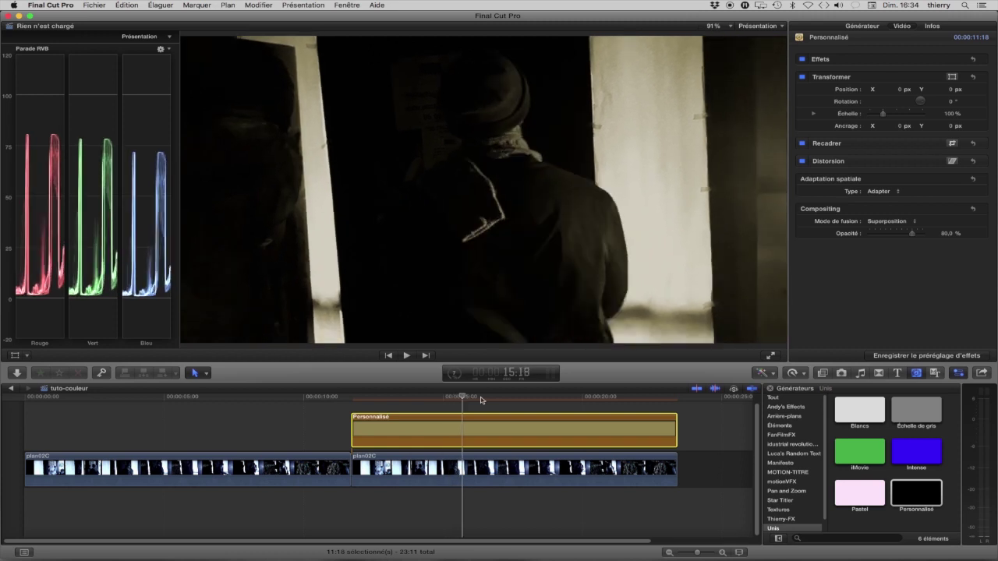
{"action": "left_click", "coordinate": [524, 399]}
{"action": "left_click_drag", "start_coordinate": [530, 403], "coordinate": [489, 401]}
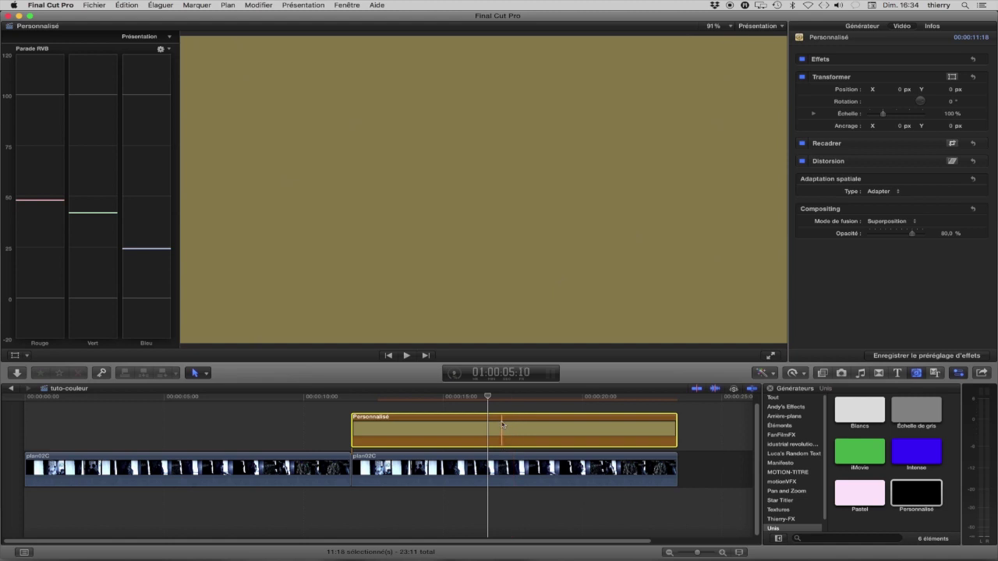
{"action": "key", "text": "space"}
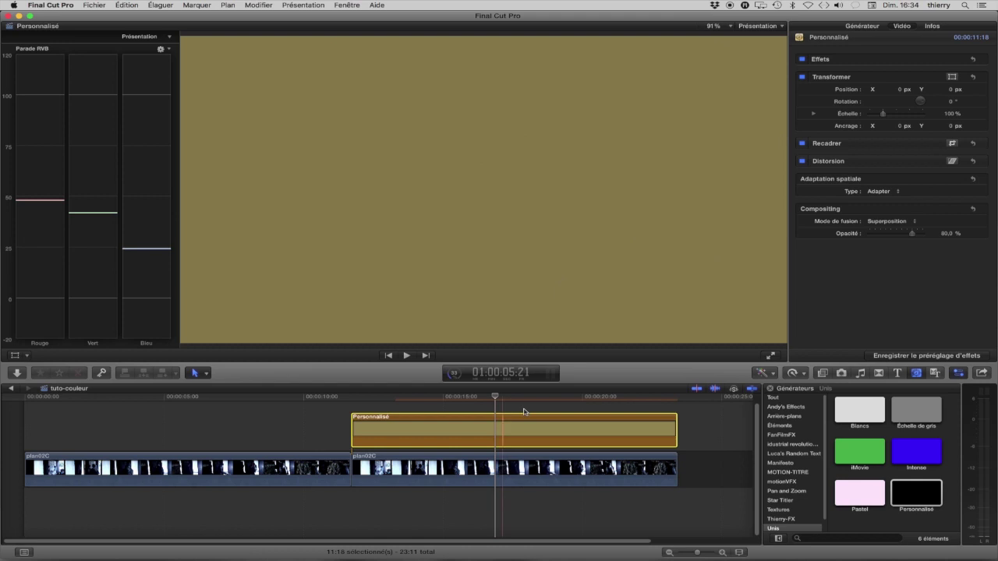
{"action": "scroll", "coordinate": [758, 447], "scroll_direction": "up", "scroll_amount": 1}
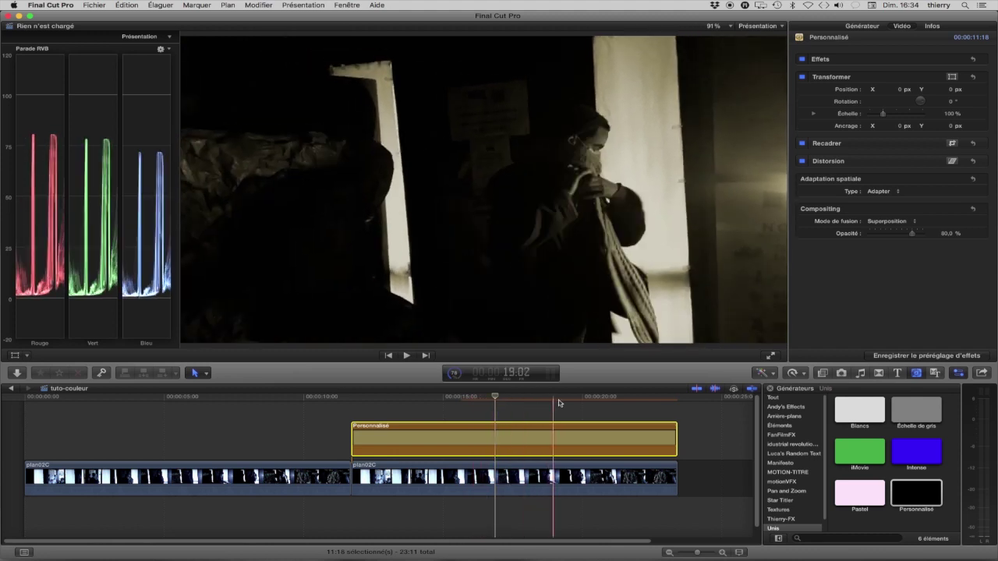
Try the Assombrir blend mode on the Personnalisé generator at 16:12 and check it back to 13:20.
{"action": "left_click", "coordinate": [484, 400]}
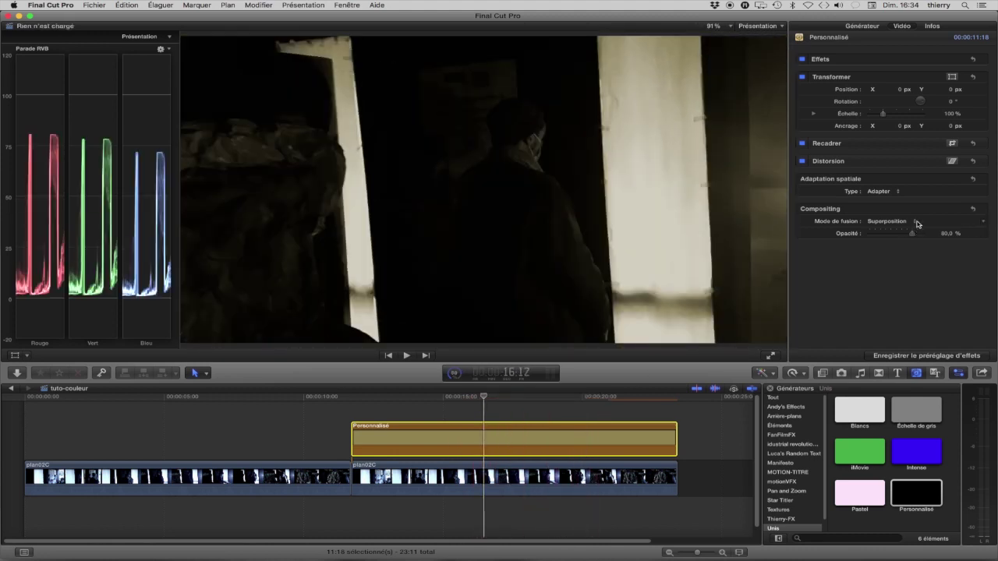
{"action": "left_click", "coordinate": [917, 221]}
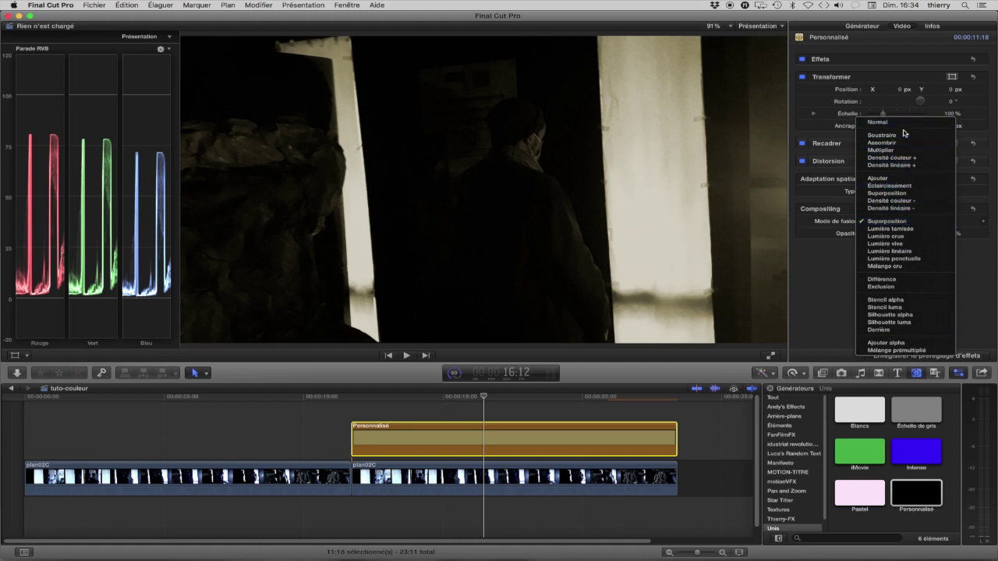
{"action": "left_click", "coordinate": [900, 143]}
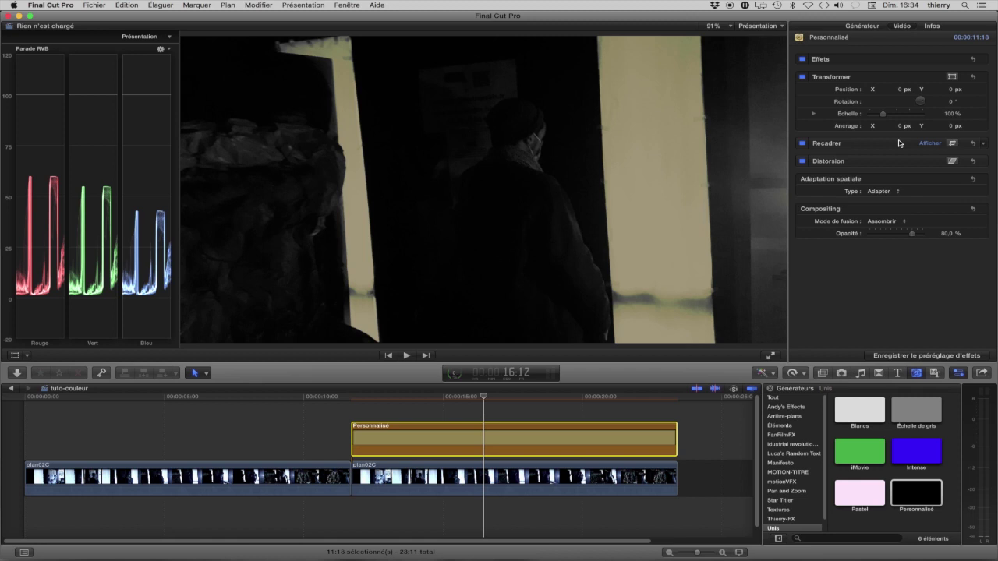
{"action": "left_click_drag", "start_coordinate": [486, 400], "coordinate": [410, 398]}
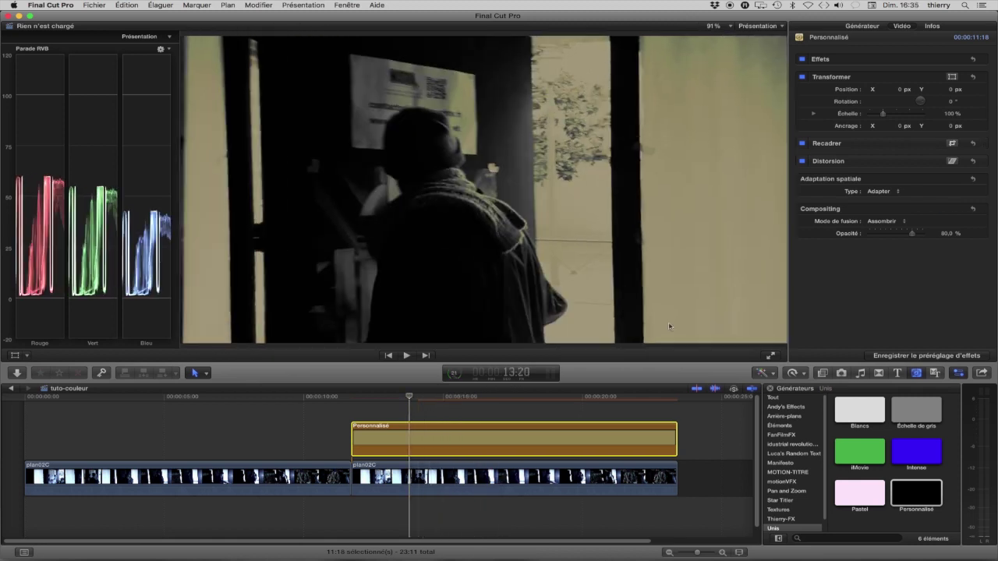
Try the Multiplier and Densité couleur + blend modes on the generator and check the image around 13:10.
{"action": "left_click", "coordinate": [900, 223]}
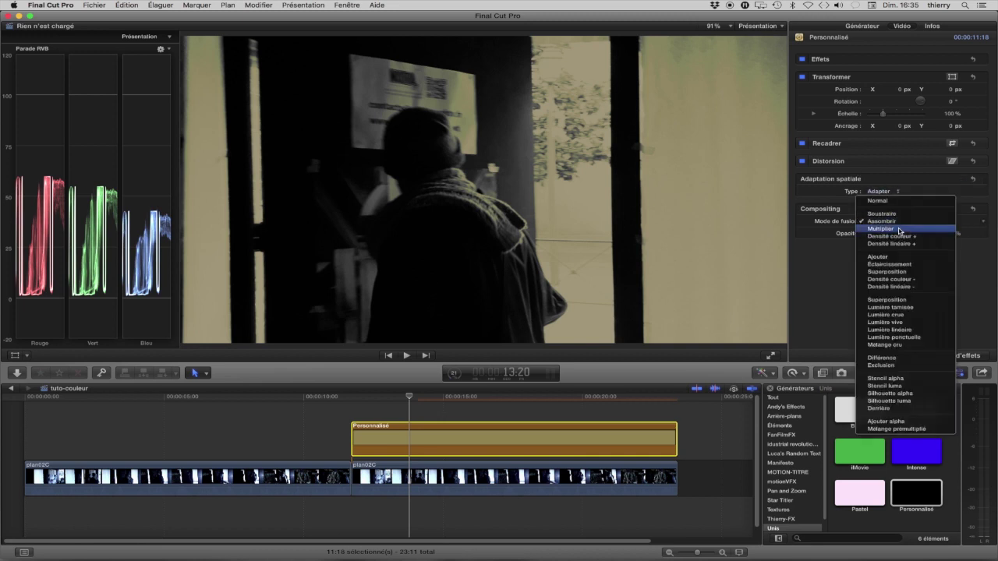
{"action": "left_click", "coordinate": [901, 232]}
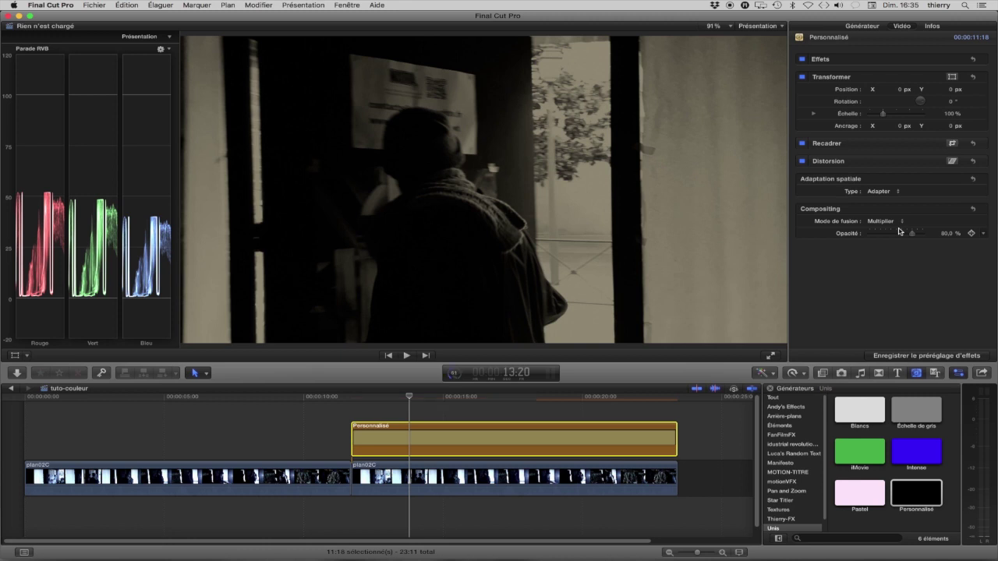
{"action": "left_click", "coordinate": [901, 224]}
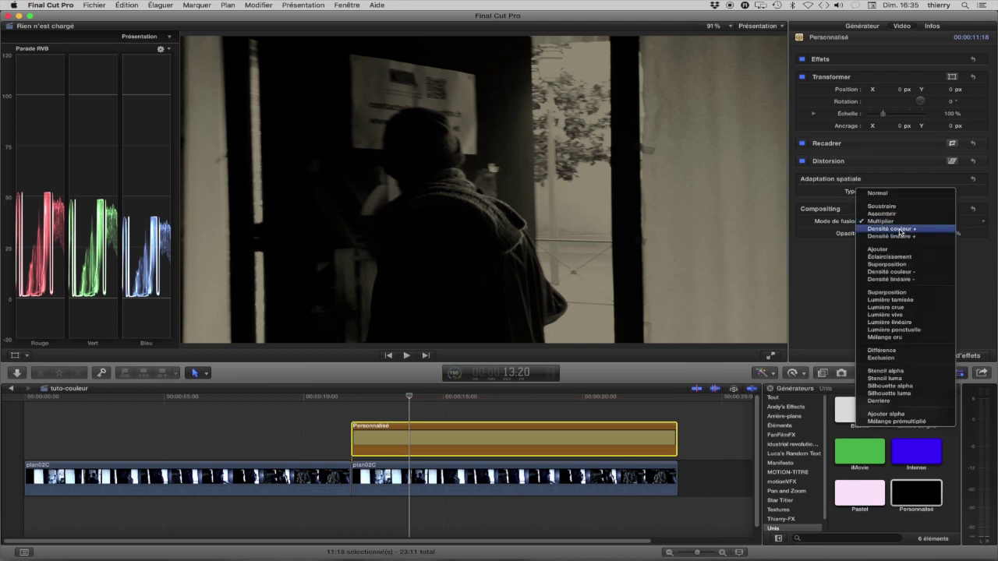
{"action": "left_click", "coordinate": [901, 230]}
{"action": "key", "text": "space"}
{"action": "left_click_drag", "start_coordinate": [460, 399], "coordinate": [397, 400]}
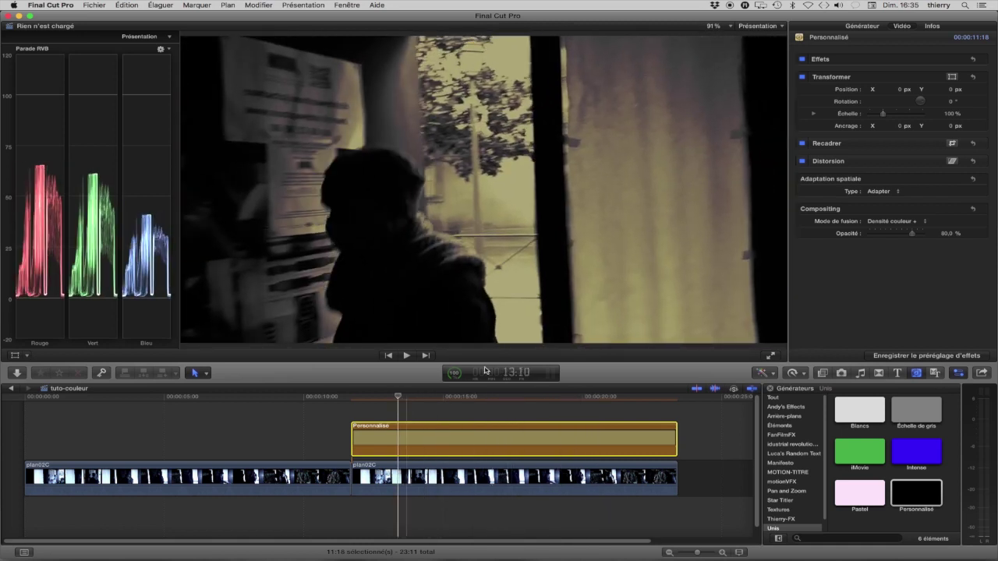
Try the Densité linéaire + and Ajouter blend modes on the Personnalisé generator at 13:10.
{"action": "left_click", "coordinate": [924, 222]}
{"action": "left_click", "coordinate": [923, 227]}
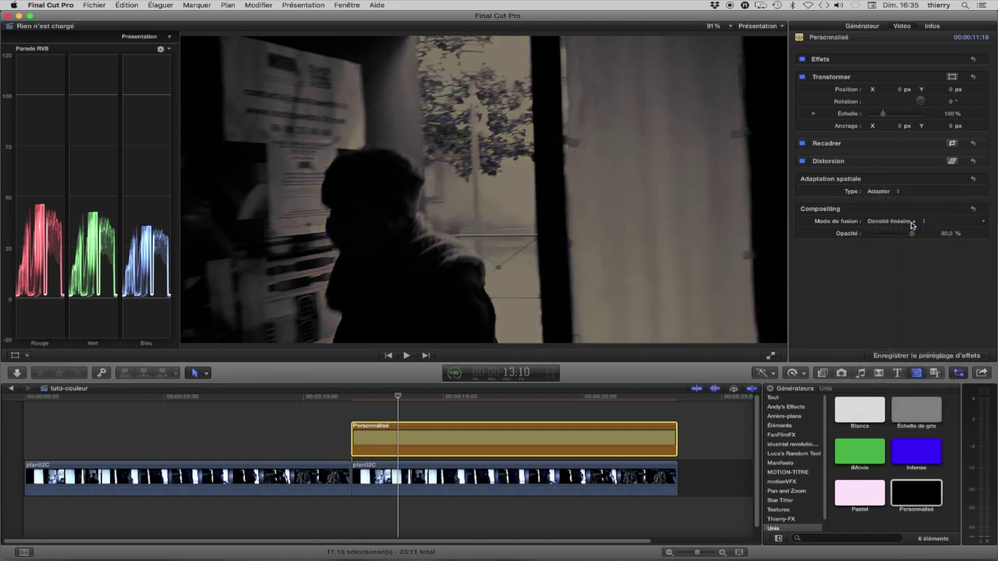
{"action": "left_click", "coordinate": [912, 225]}
{"action": "left_click", "coordinate": [910, 236]}
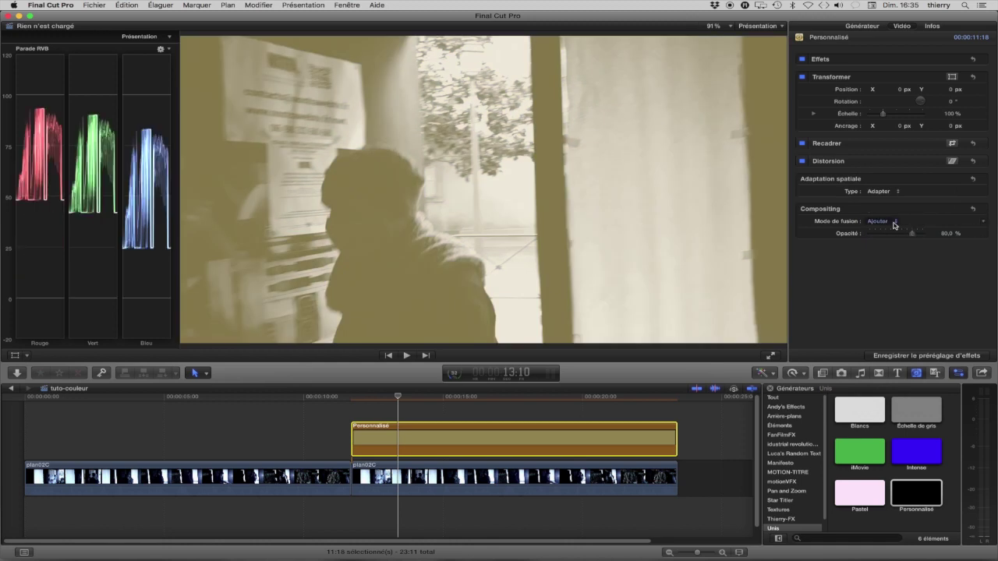
Try the Éclaircissement, lightening Superposition and Densité couleur - blend modes on the Personnalisé generator.
{"action": "left_click", "coordinate": [894, 226]}
{"action": "left_click", "coordinate": [895, 228]}
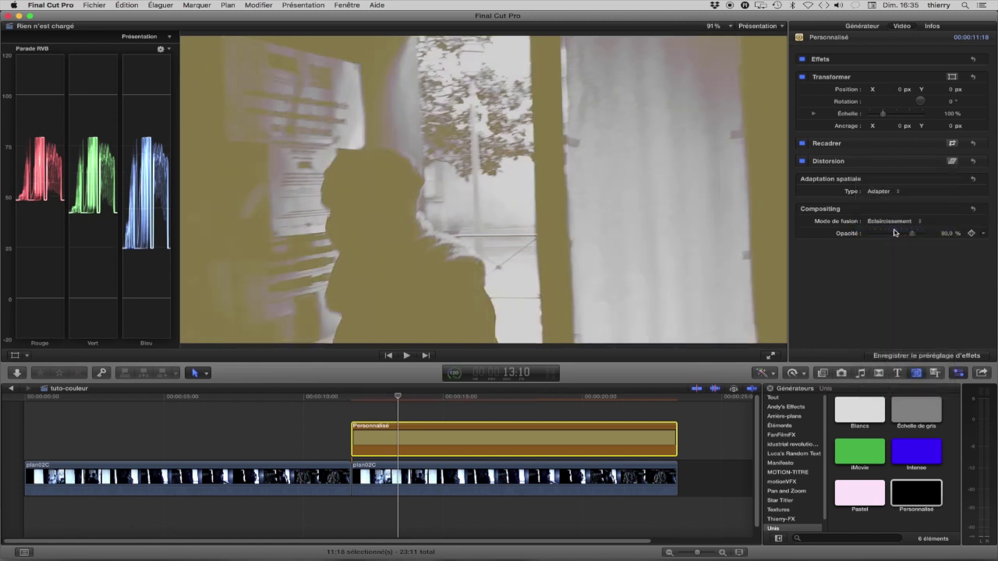
{"action": "left_click", "coordinate": [894, 225]}
{"action": "left_click", "coordinate": [894, 230]}
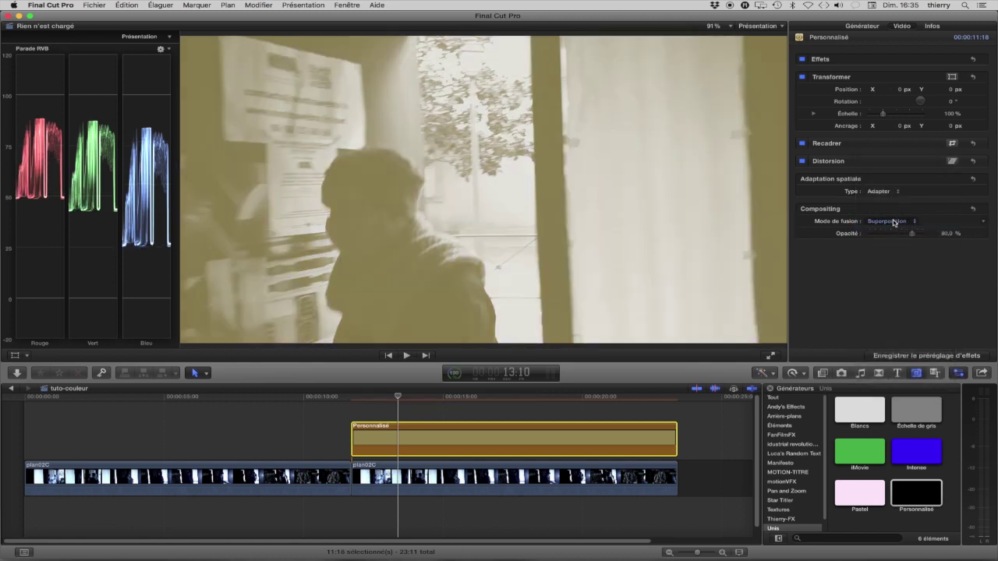
{"action": "left_click", "coordinate": [895, 223]}
{"action": "left_click", "coordinate": [894, 230]}
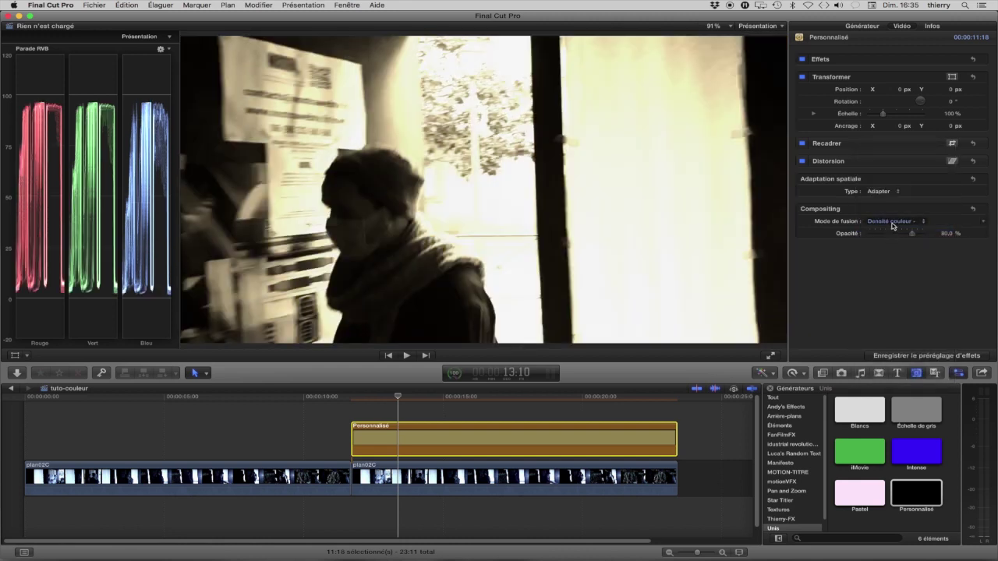
Scrub through the tinted copy to check its look and play the graded sequence from the beginning.
{"action": "left_click_drag", "start_coordinate": [398, 396], "coordinate": [452, 399]}
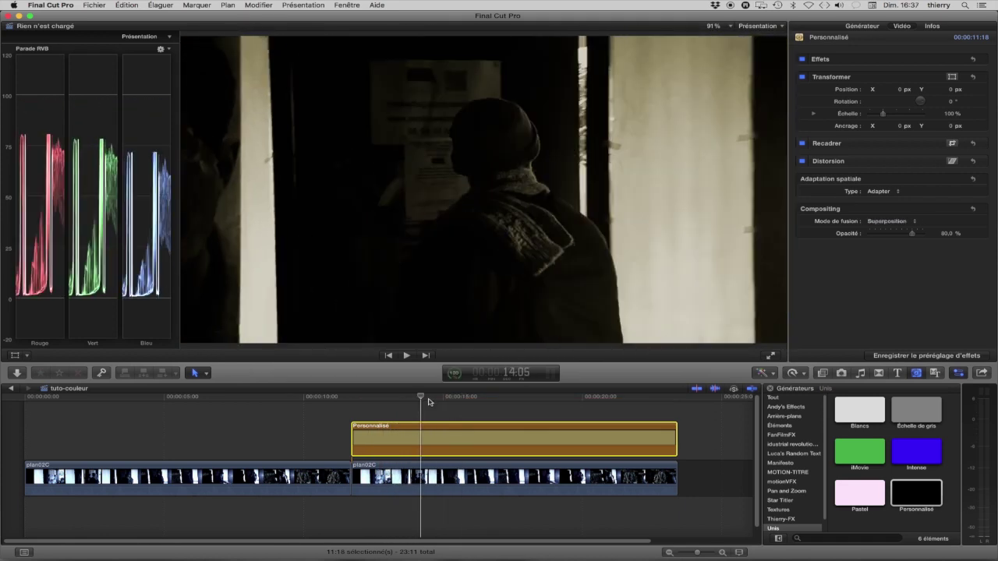
{"action": "left_click_drag", "start_coordinate": [421, 399], "coordinate": [528, 400]}
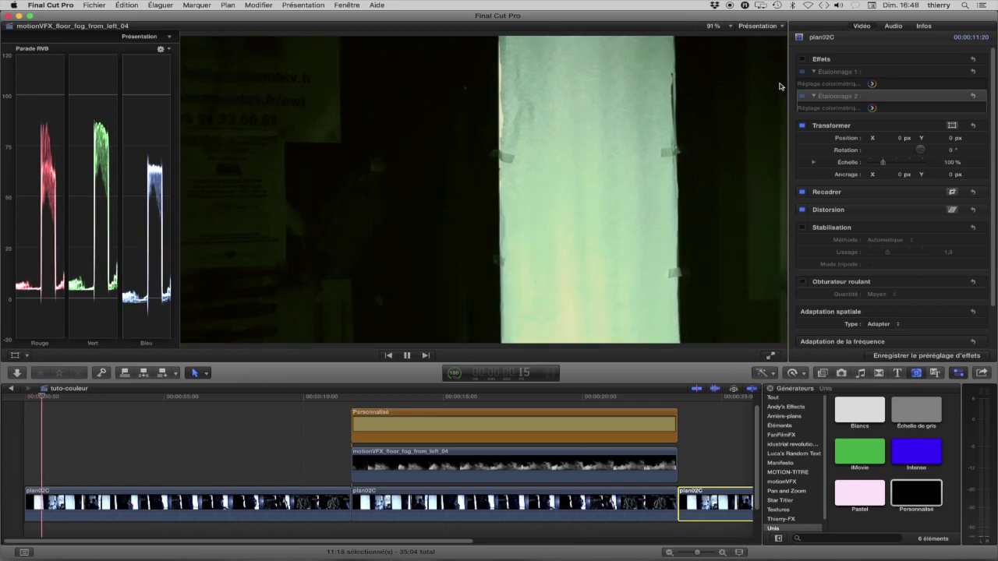
{"action": "key", "text": "space"}
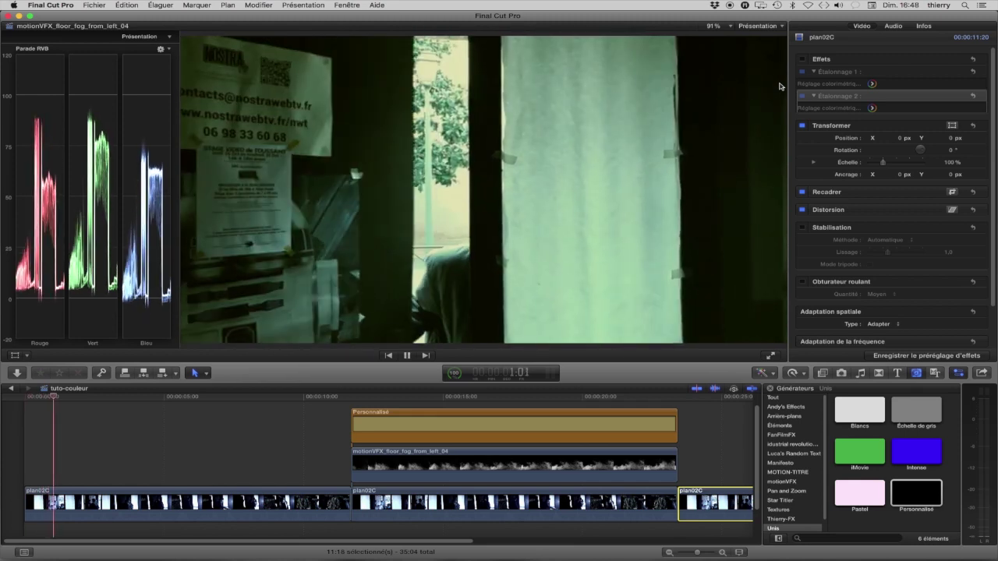